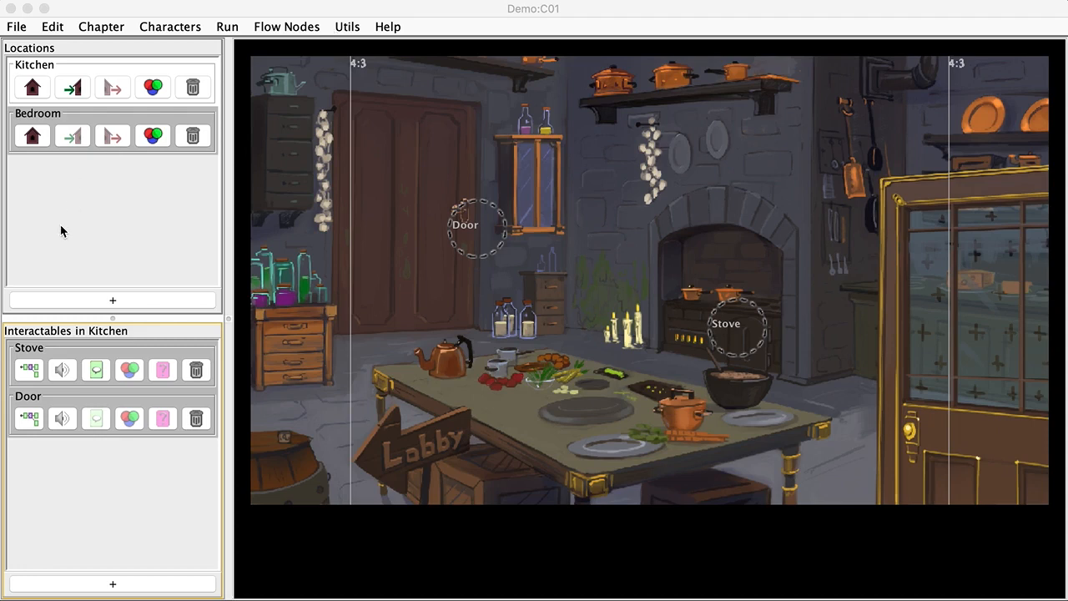
Open the Stove's flow graph and preview its act lines and the 'Who are you?' / 'Bye' choice
click(32, 370)
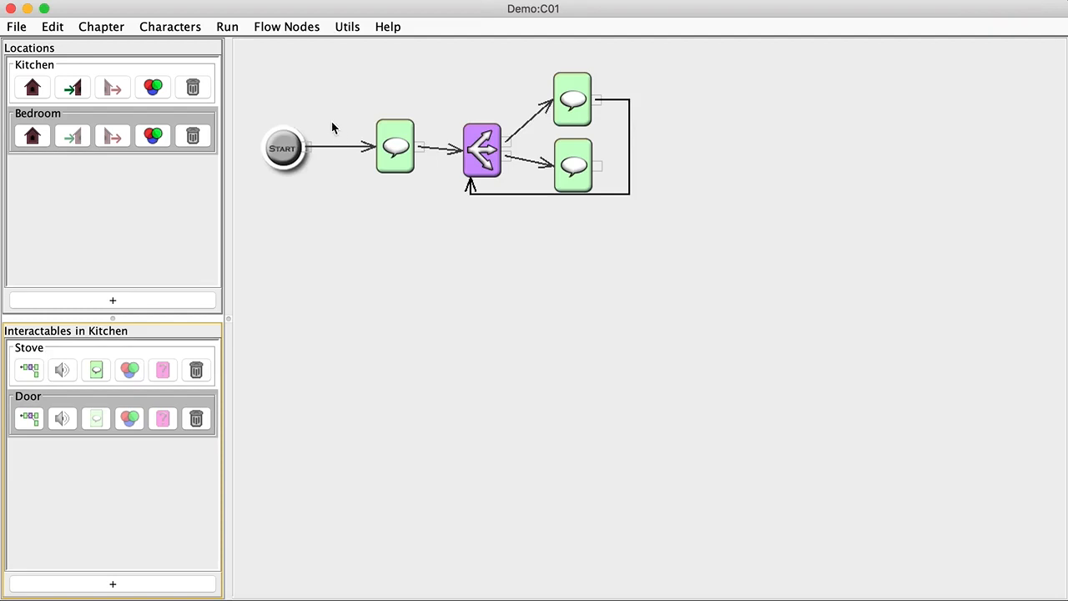
mouse_move(388, 150)
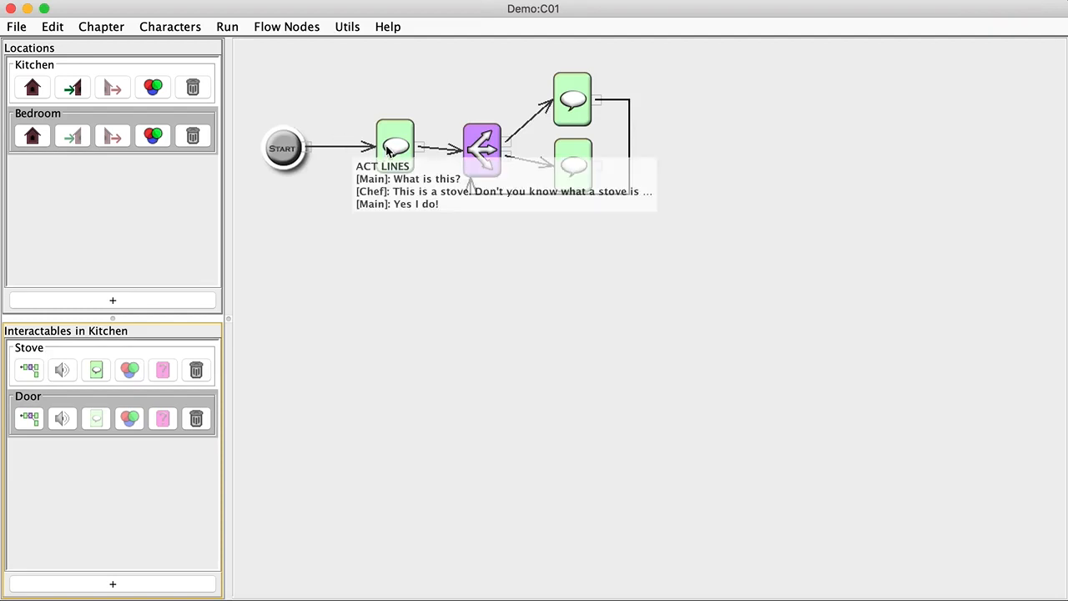
mouse_move(472, 140)
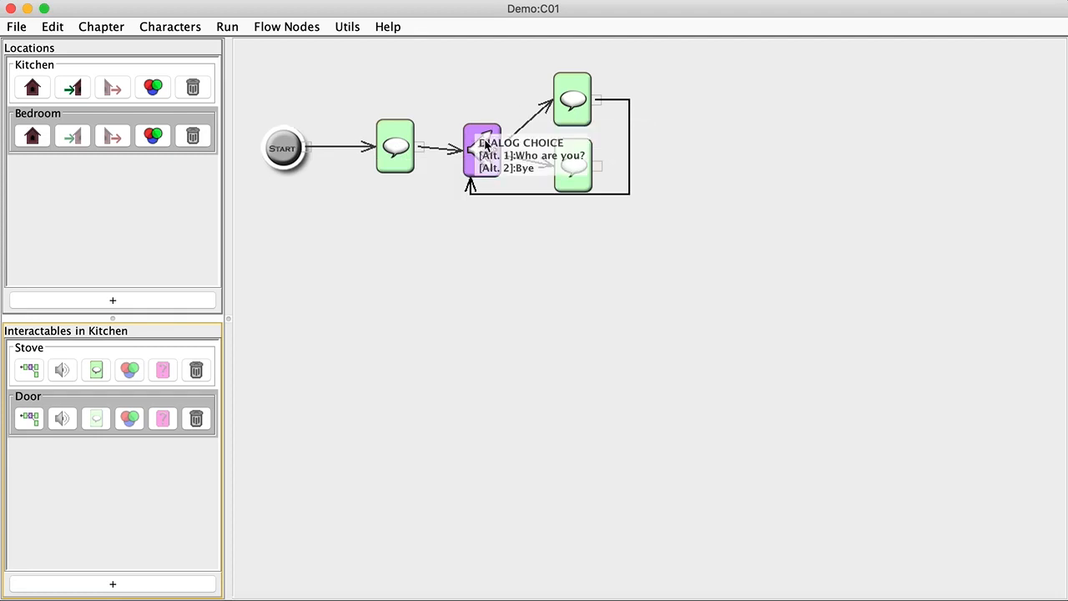
mouse_move(589, 86)
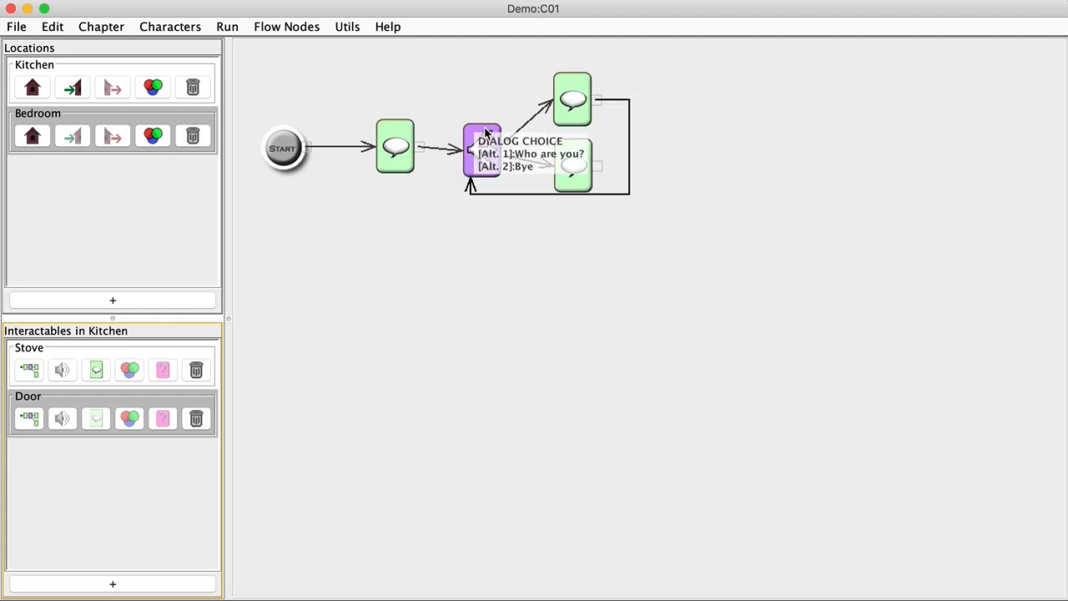
Add a Fork node linked from Start, aligned with Start and the opening dialogue
right_click(356, 176)
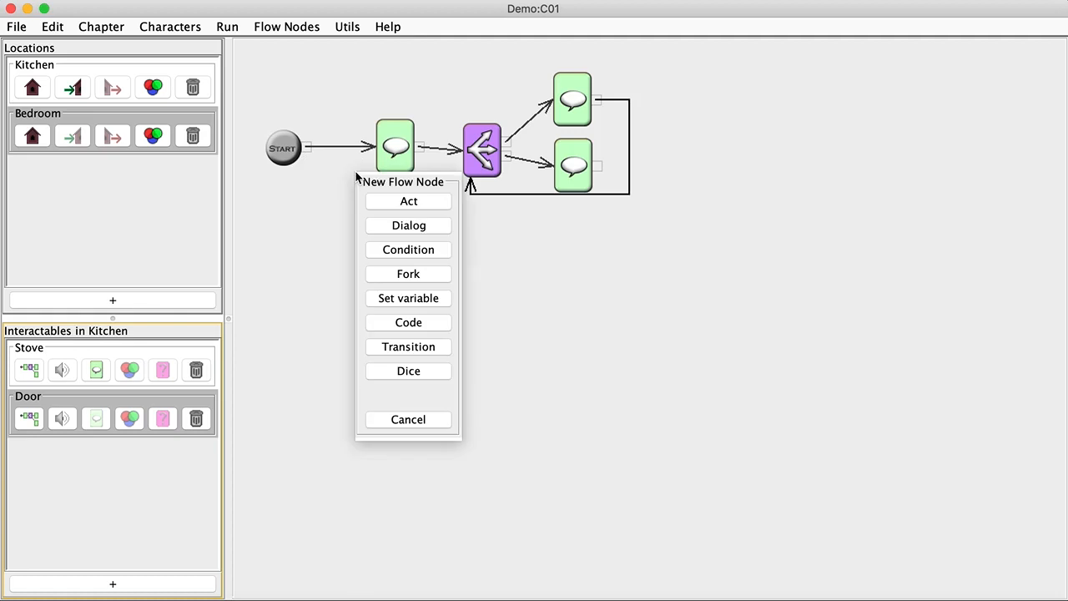
click(396, 277)
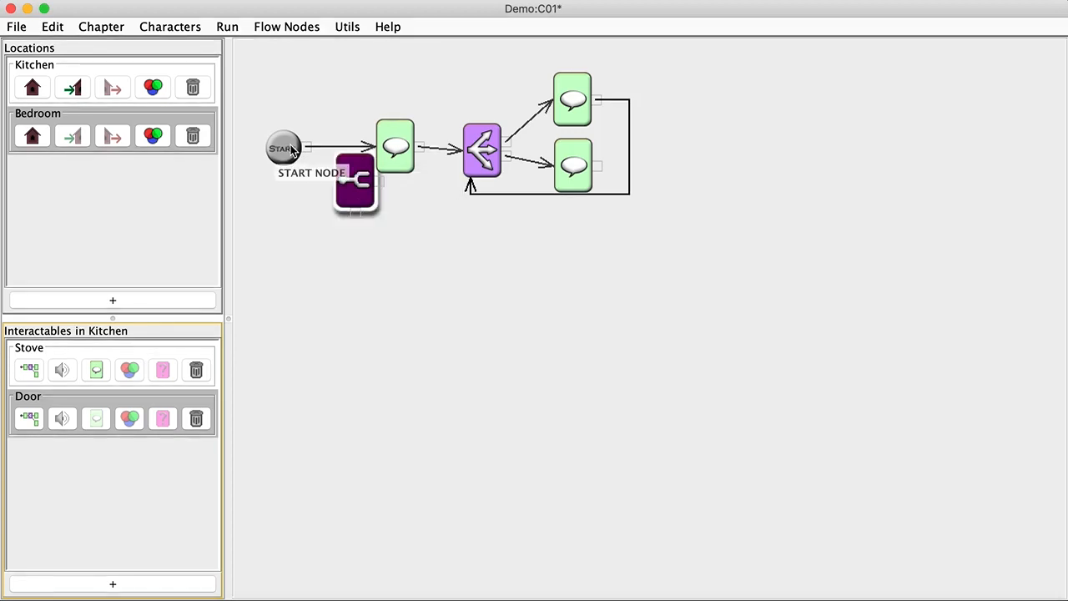
drag(306, 147, 414, 152)
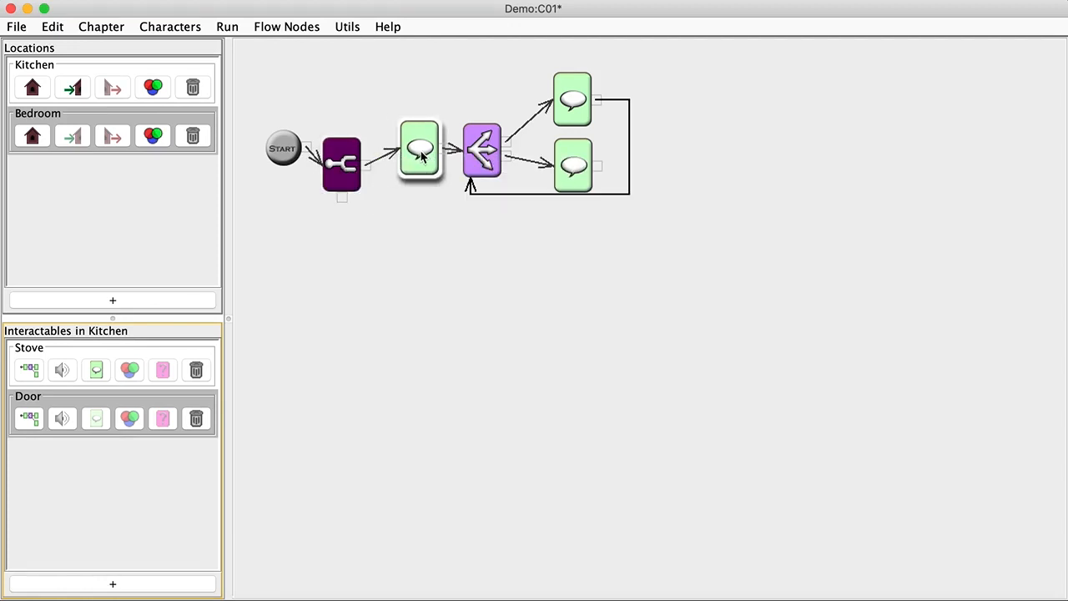
drag(346, 161, 344, 148)
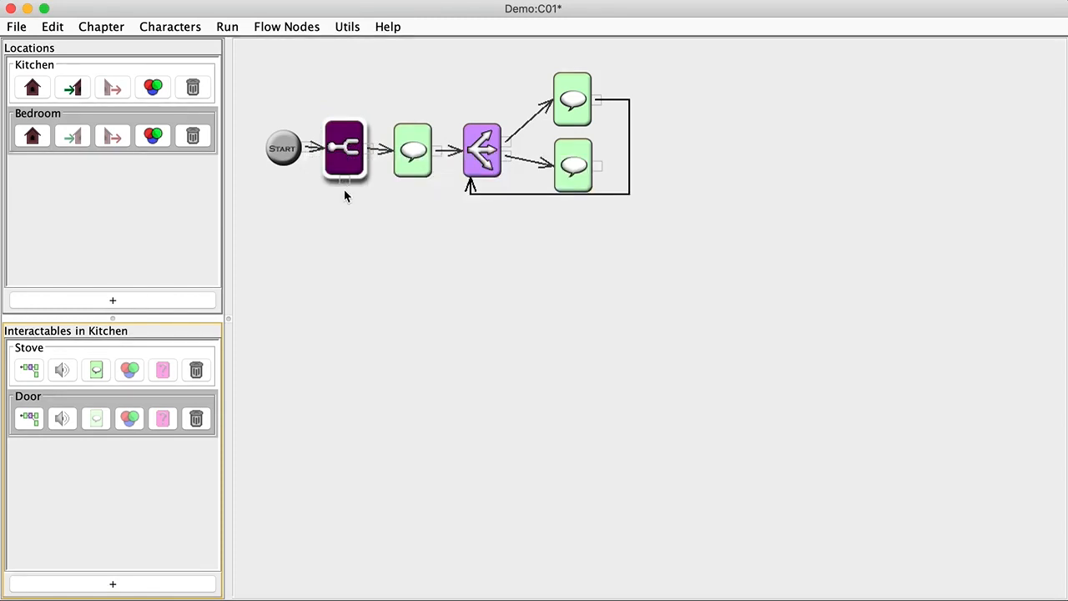
Route the fork's second exit to the choice node, tidy the layout, then save and run
drag(346, 184, 482, 166)
drag(410, 146, 411, 100)
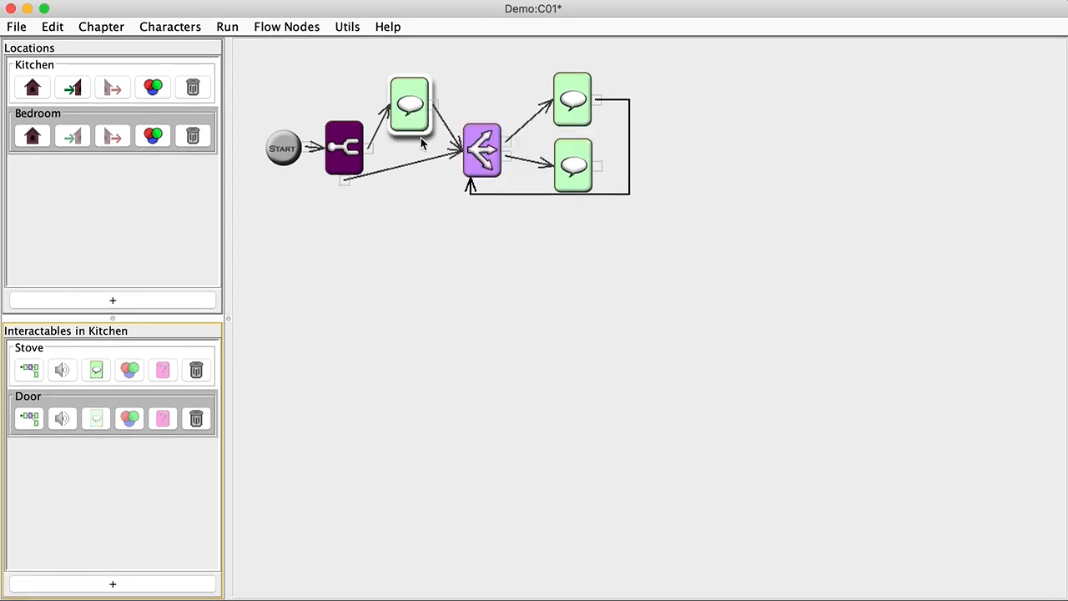
key(super+r)
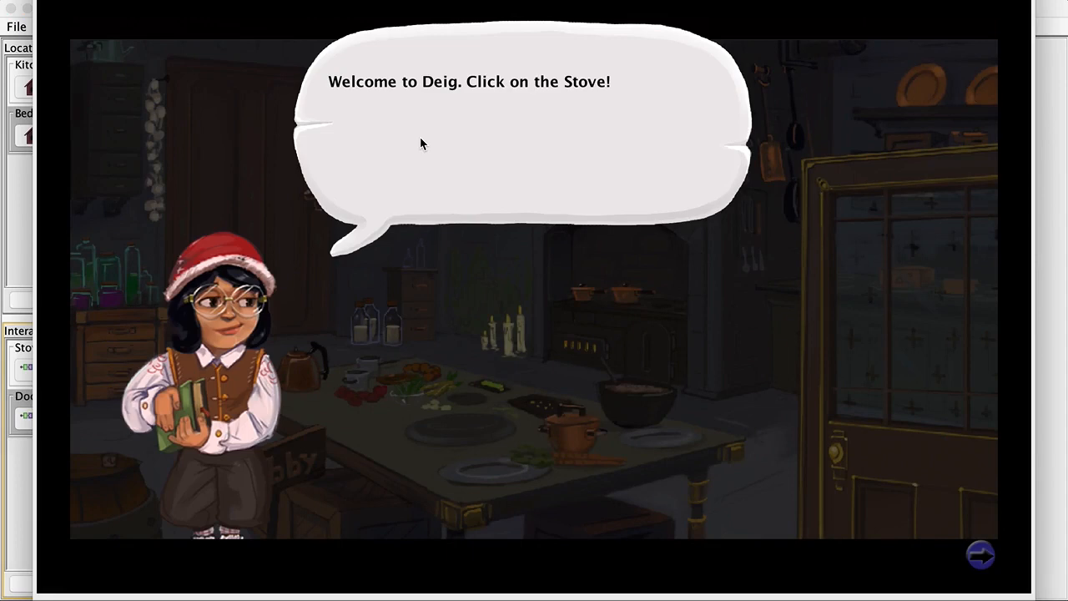
In the game, talk to the Stove, go through the chef's opening lines, and choose Bye
click(421, 143)
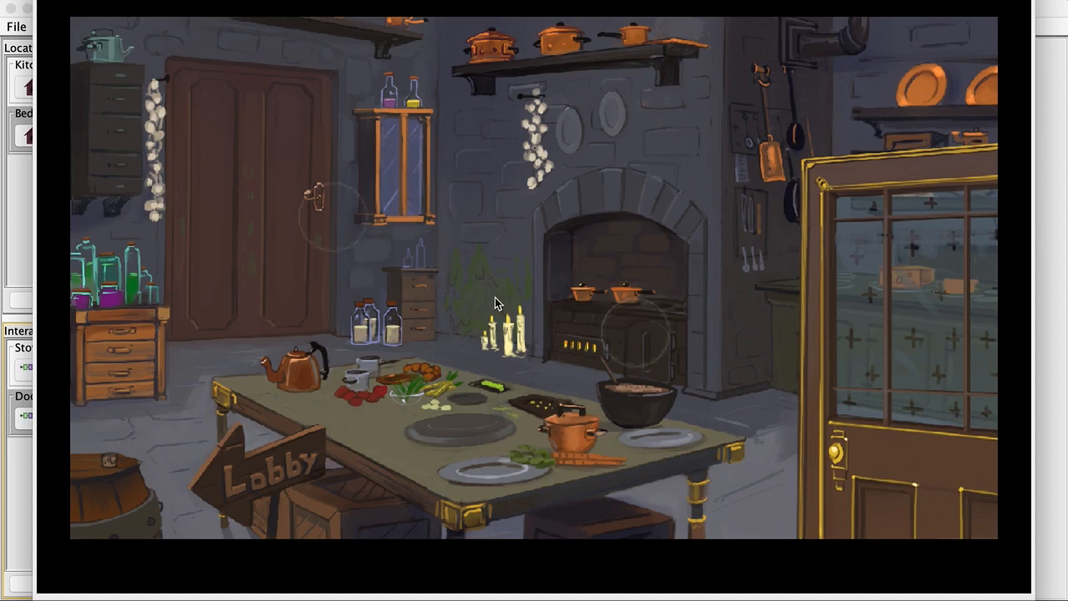
click(652, 336)
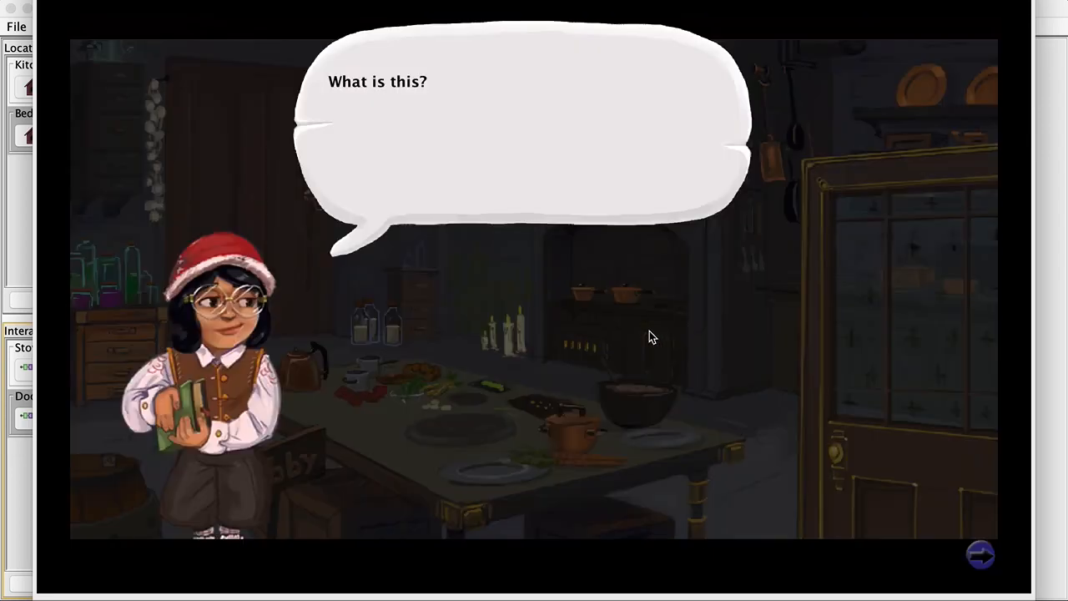
click(649, 331)
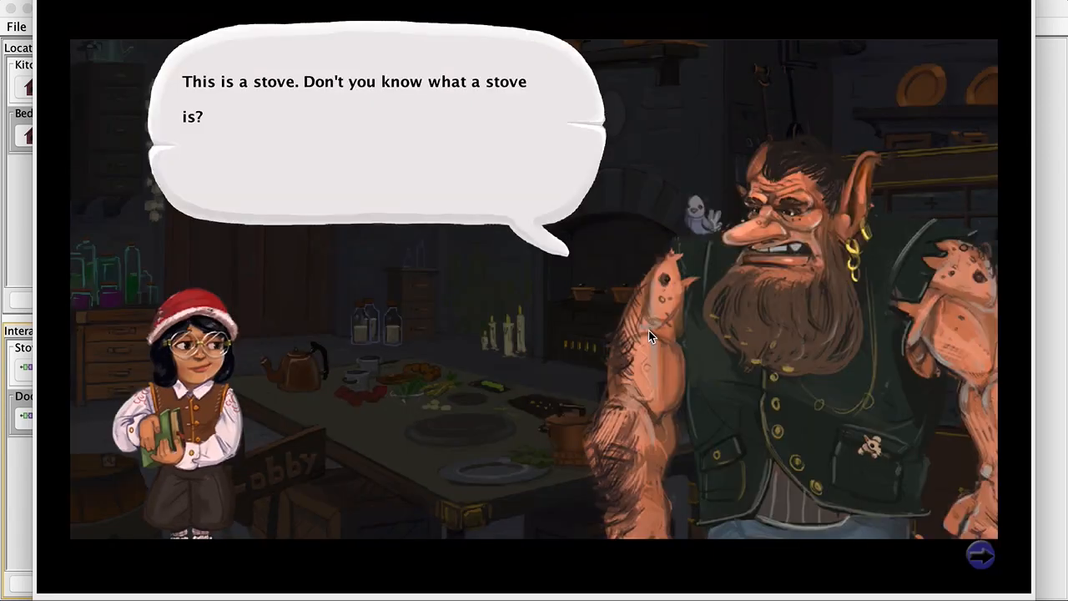
click(648, 330)
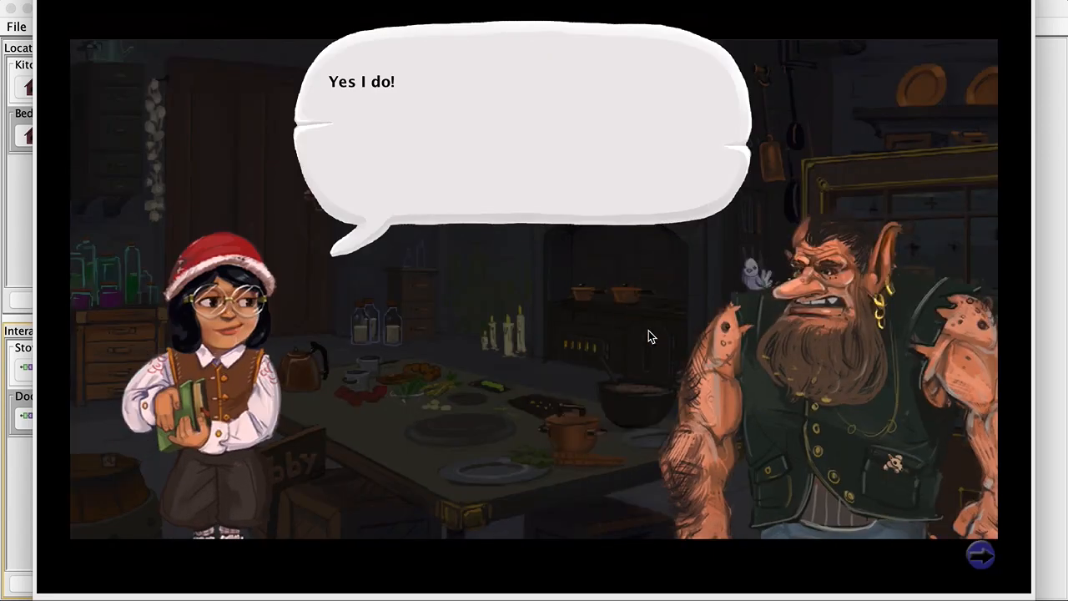
click(648, 330)
click(696, 338)
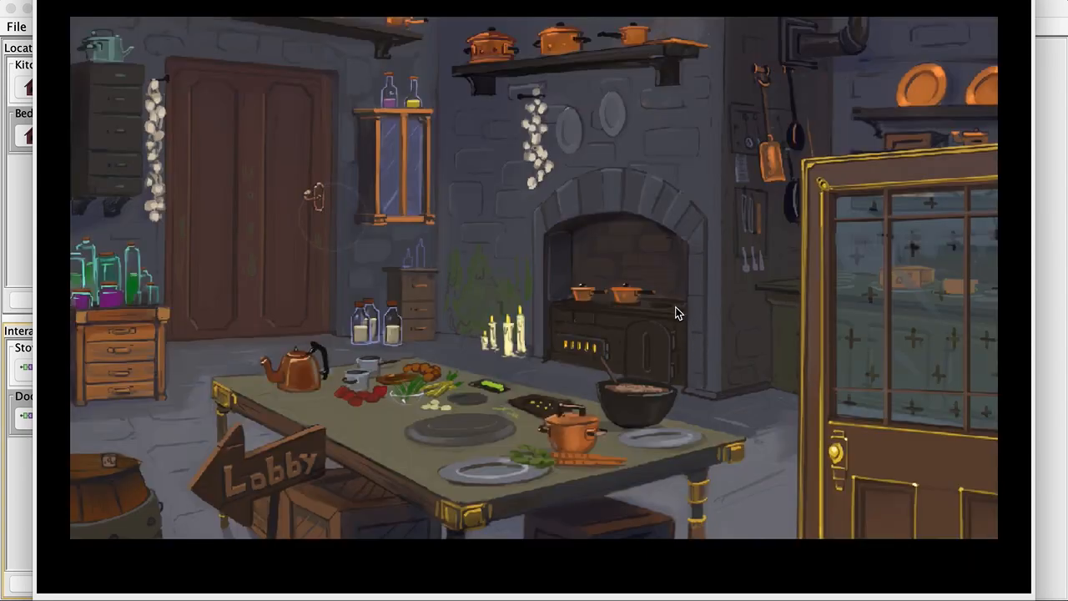
Talk to the Stove again, choose Bye directly at the choice, then quit the game
click(627, 337)
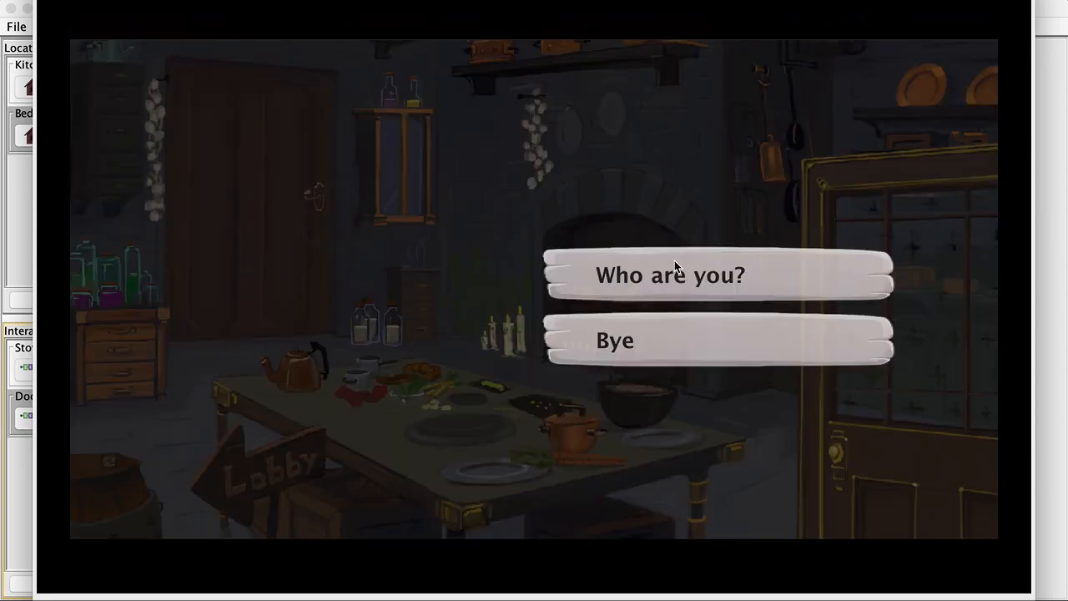
click(669, 342)
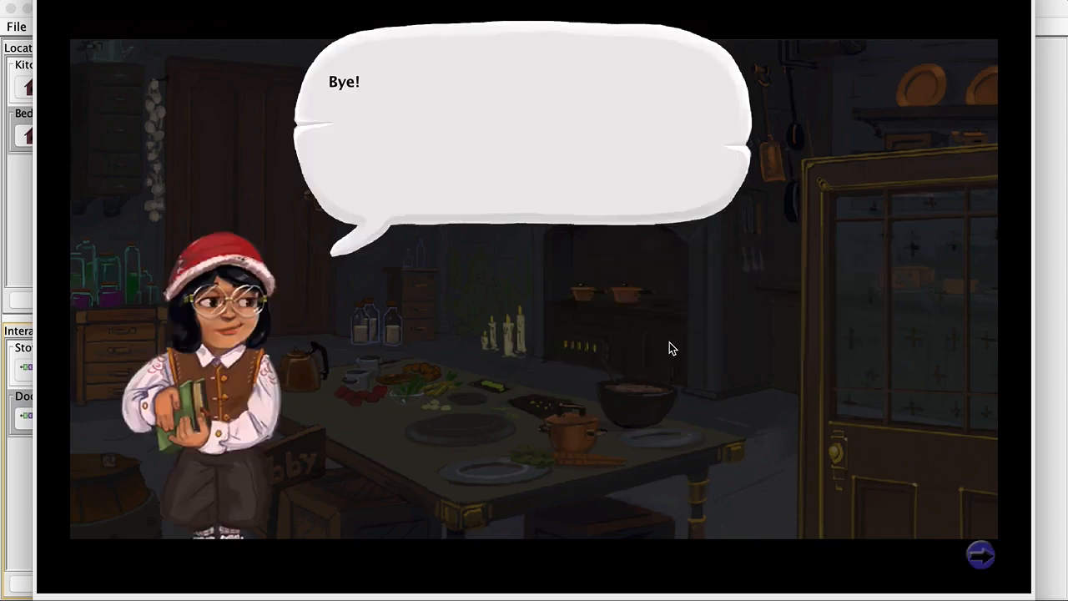
click(983, 554)
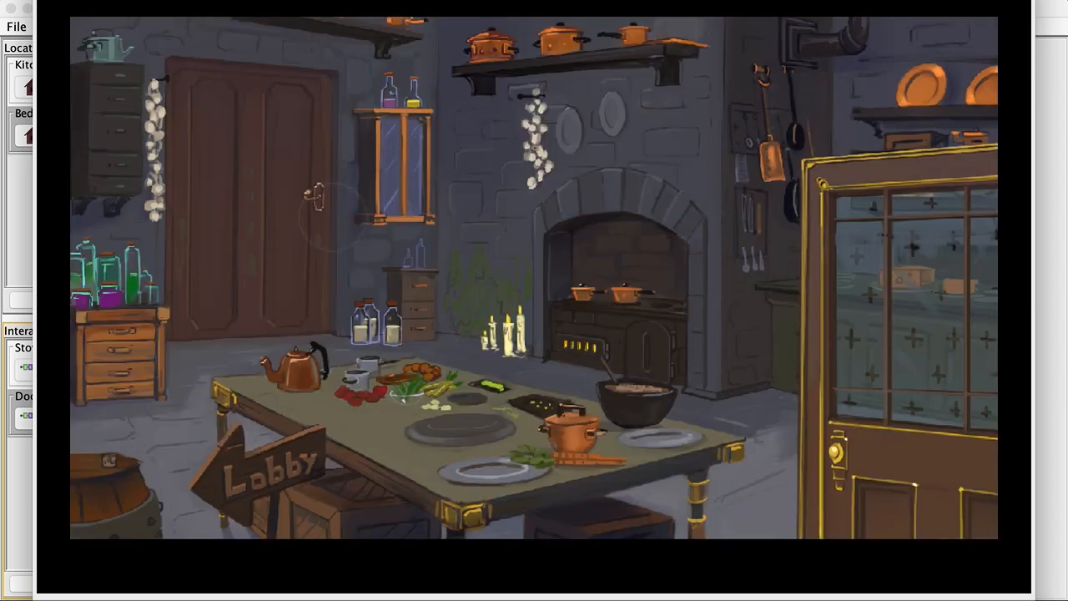
key(Escape)
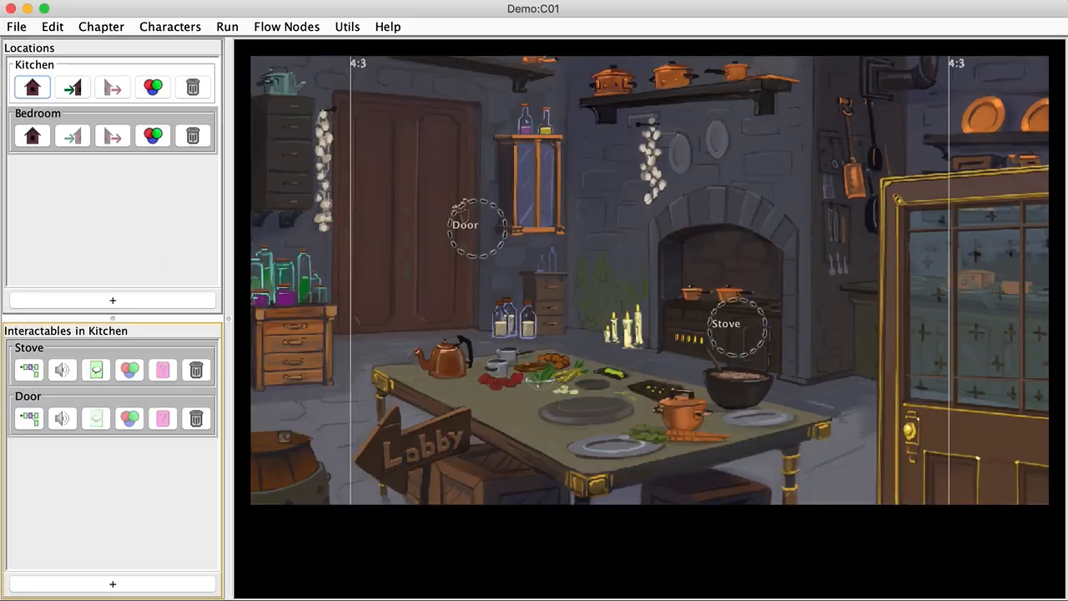
In the Stove flow, add a Set variable node setting talkedToChef to true
click(37, 372)
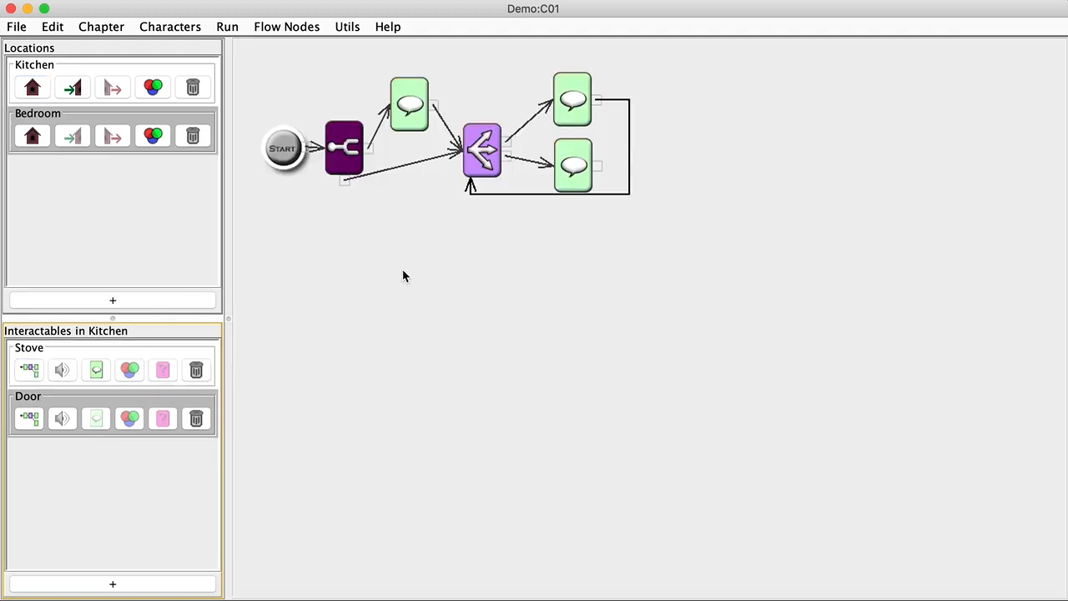
right_click(687, 126)
click(720, 245)
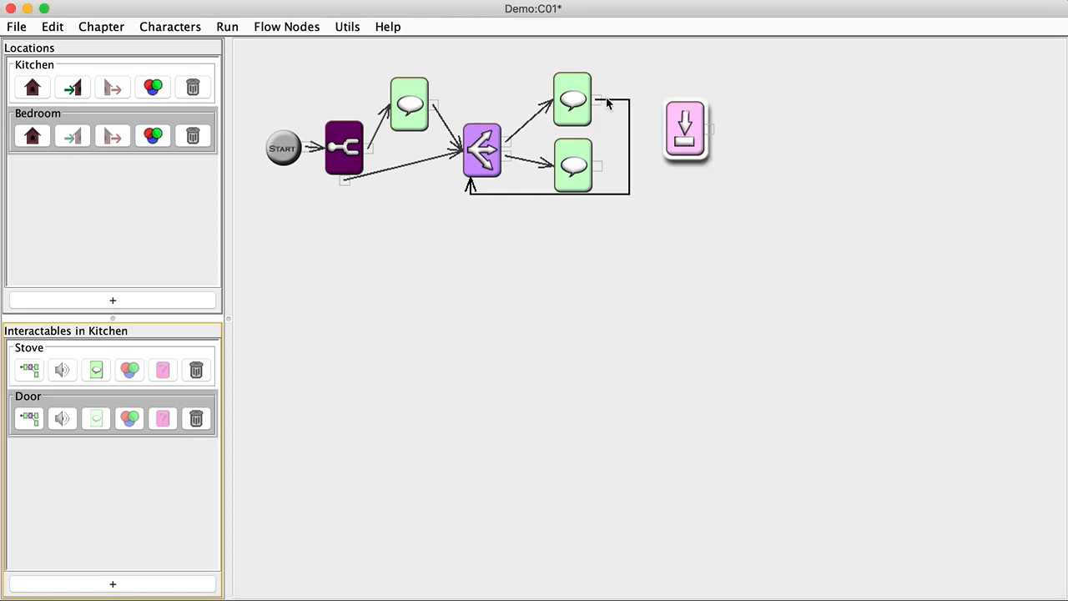
double_click(692, 123)
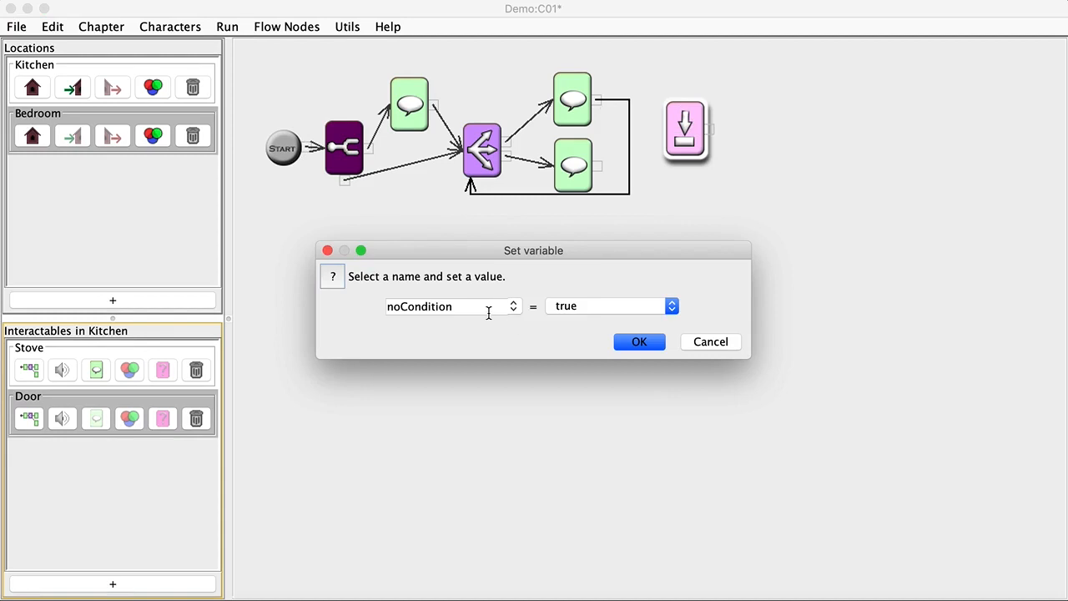
drag(484, 305, 370, 303)
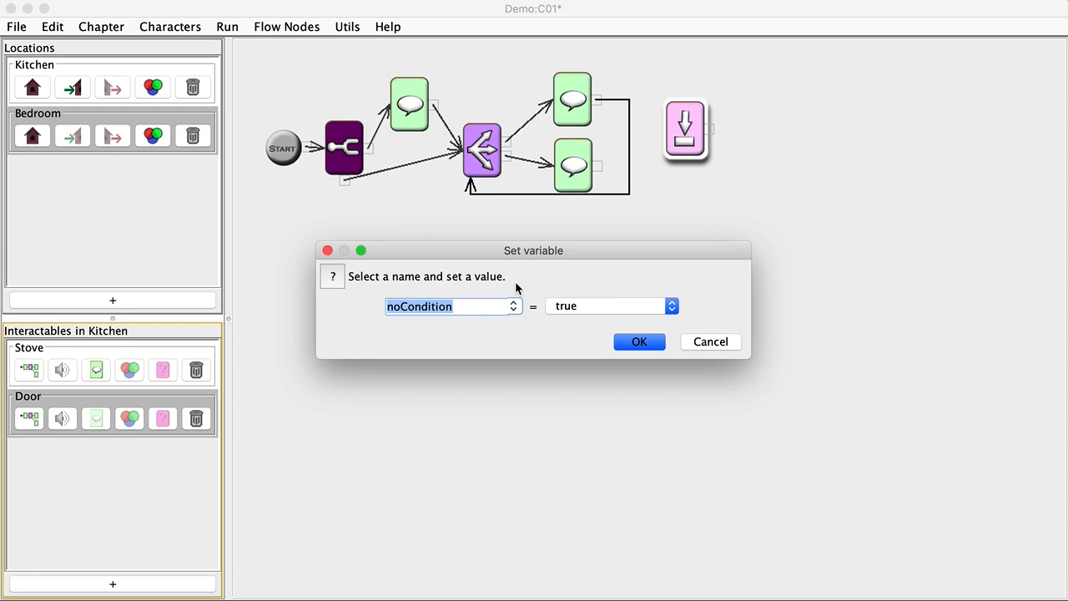
text(talked)
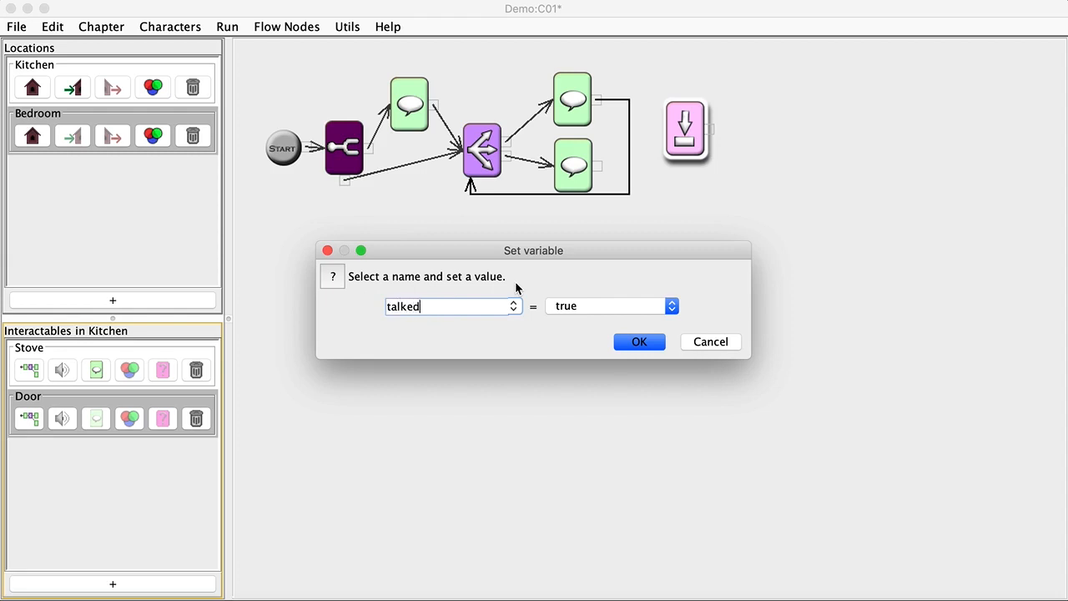
text(ToChef)
click(639, 343)
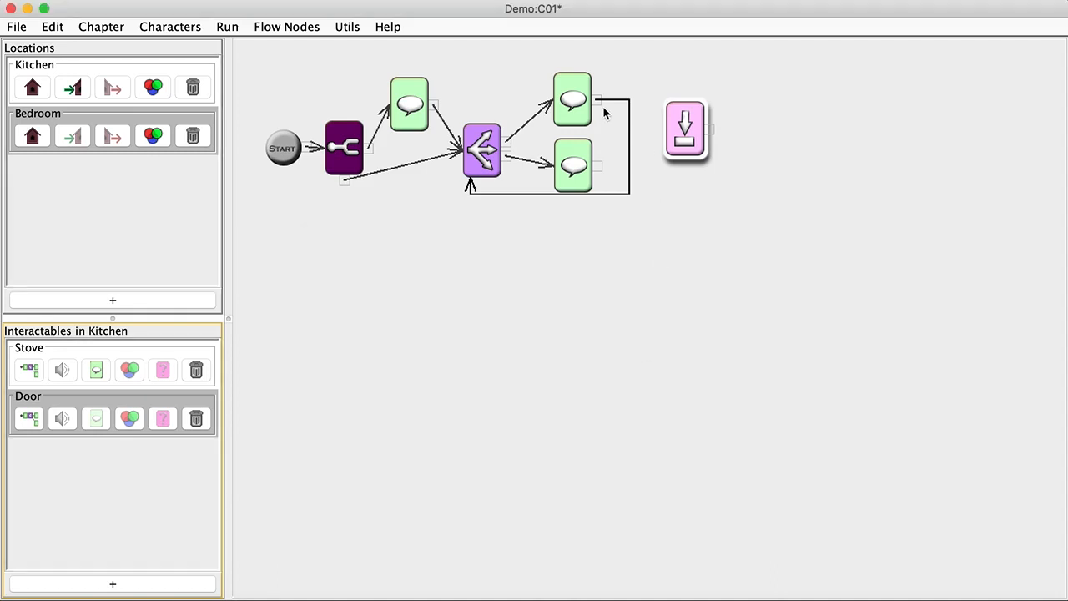
Place the talkedToChef node after the 'Who are you?' dialogue and save the project
drag(597, 100, 482, 150)
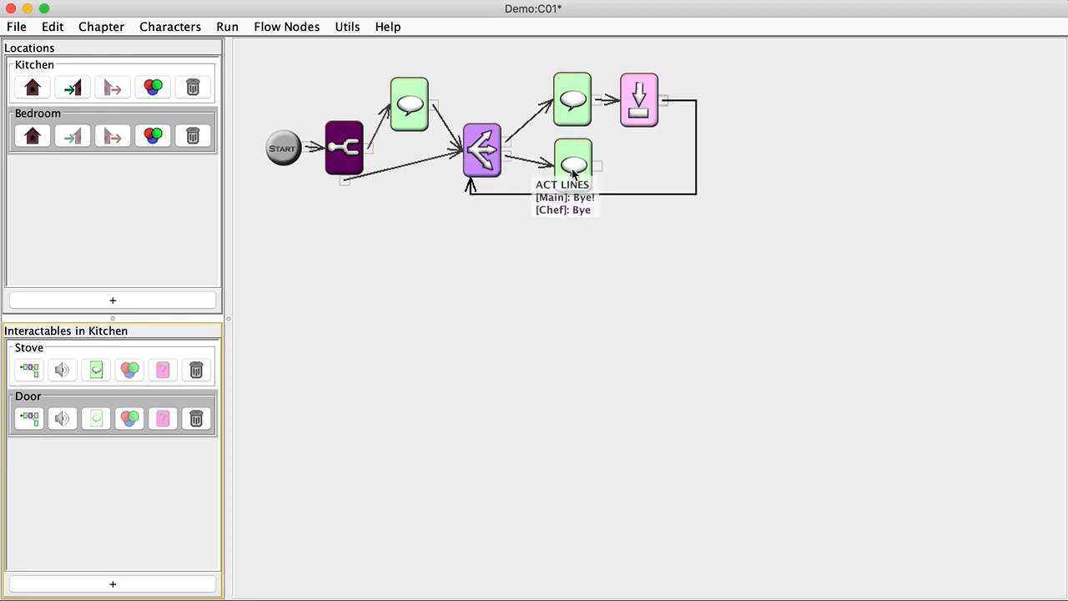
mouse_move(573, 93)
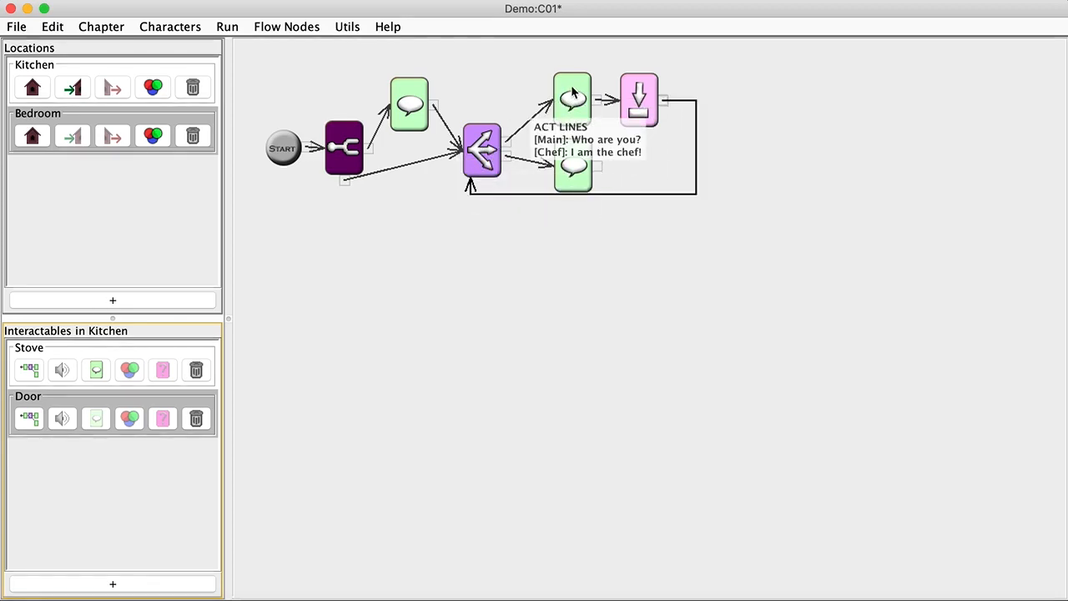
mouse_move(641, 96)
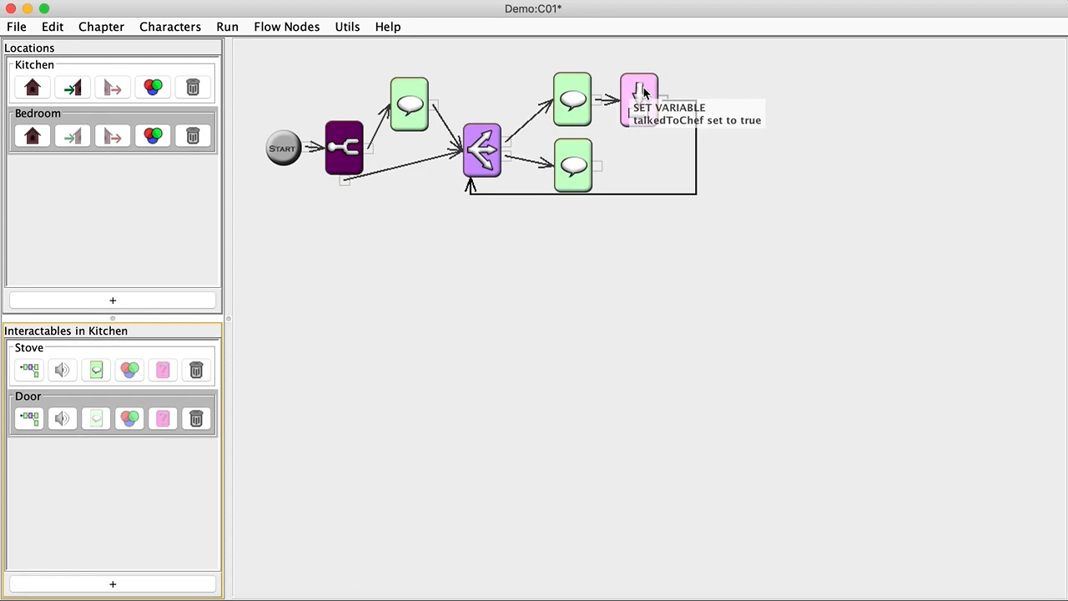
key(super+s)
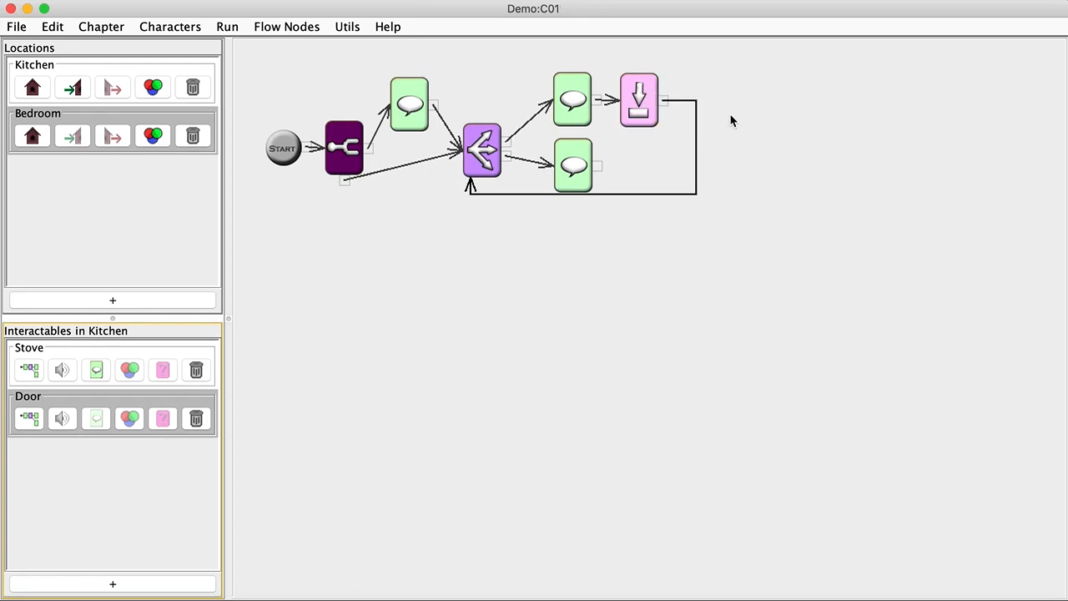
In the Bedroom, create a new interactable named 'Box' on the side table
click(34, 136)
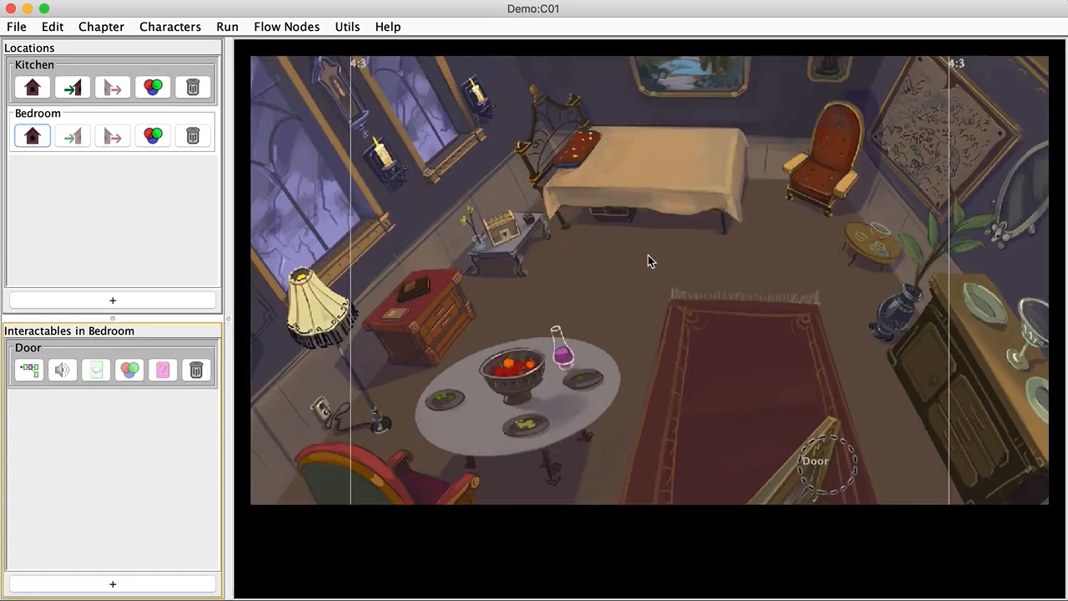
click(507, 236)
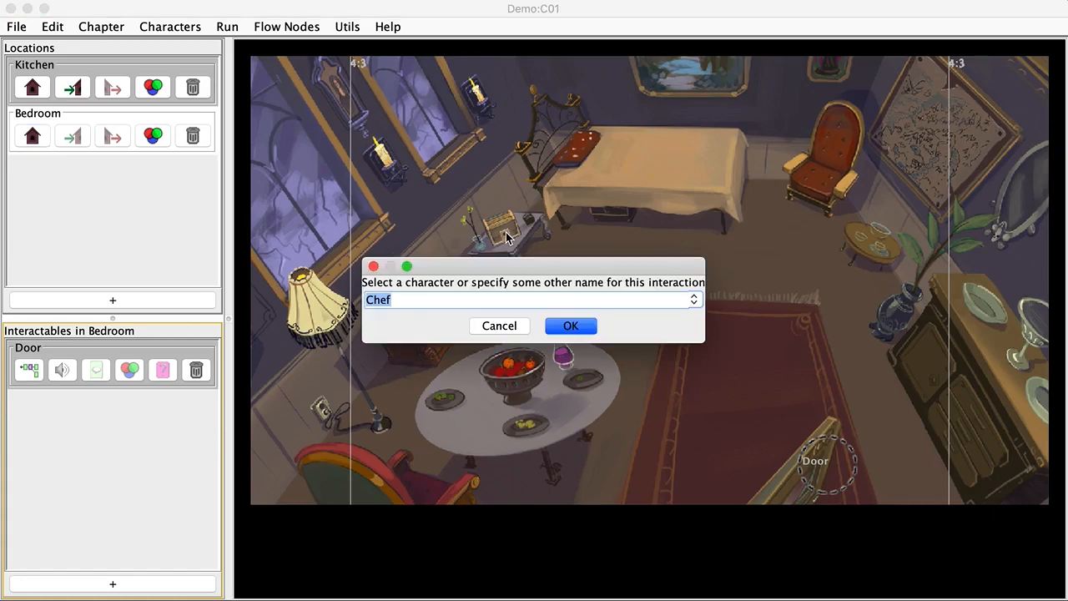
text(Box)
key(Return)
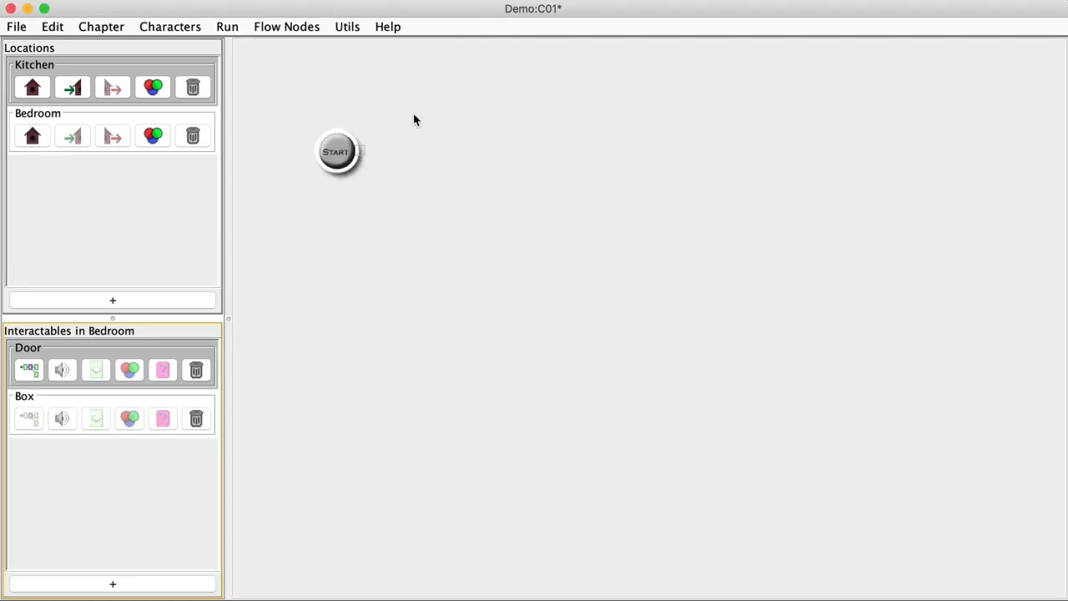
Add a Condition node to the Box flow and connect Start to it
right_click(396, 131)
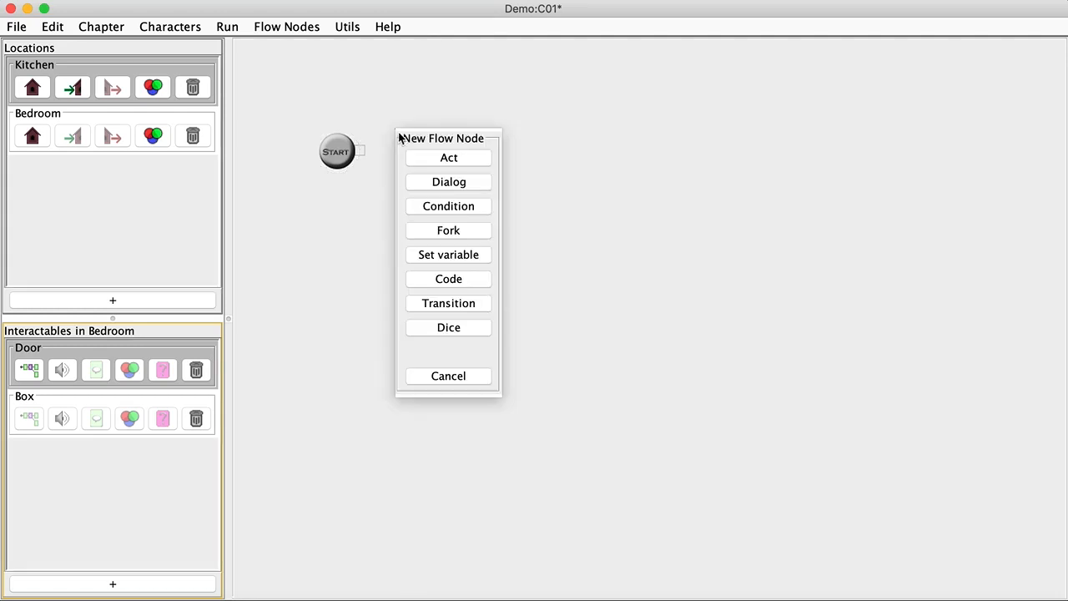
click(448, 206)
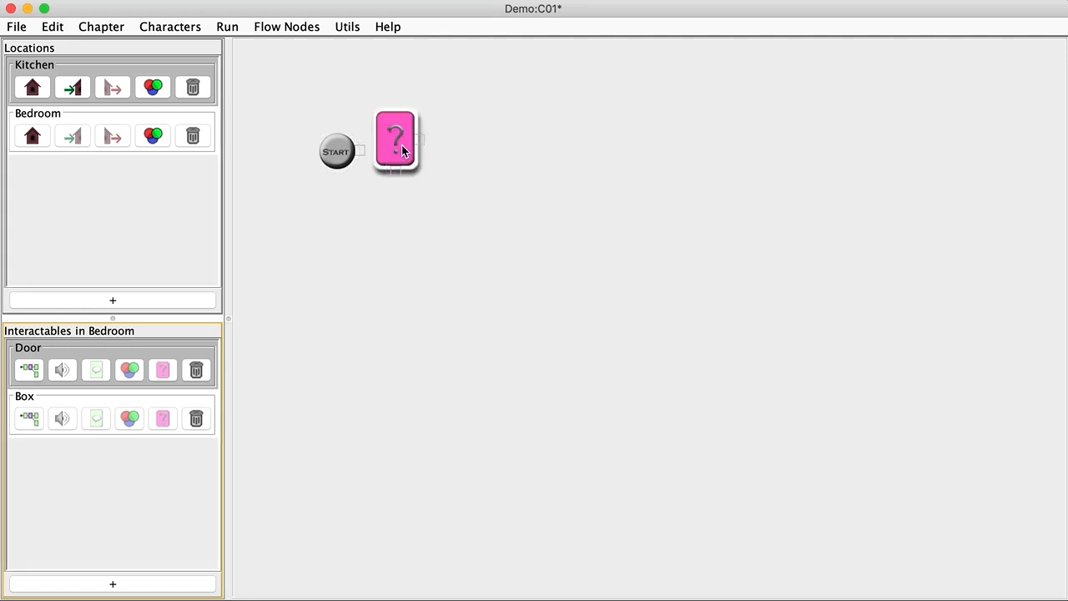
drag(361, 151, 407, 150)
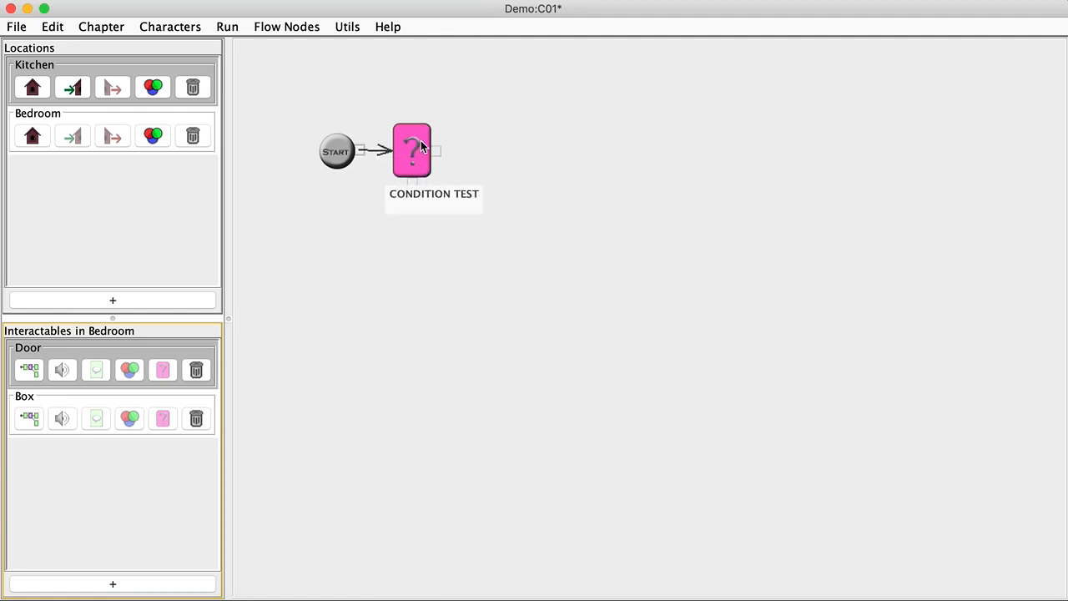
Set the Box's condition node to test talkedToChef == true
double_click(419, 146)
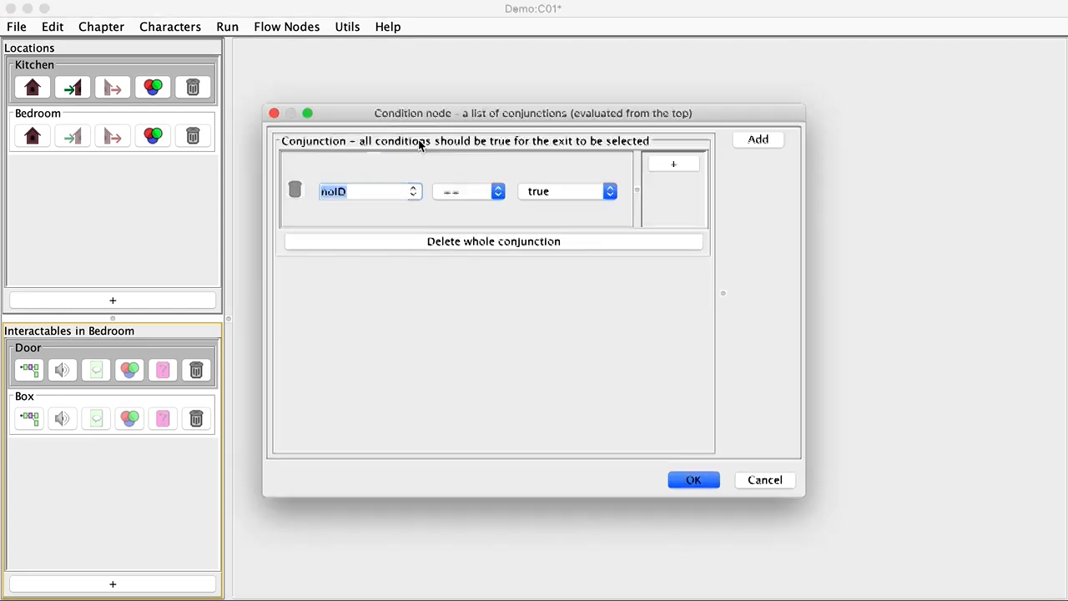
click(410, 191)
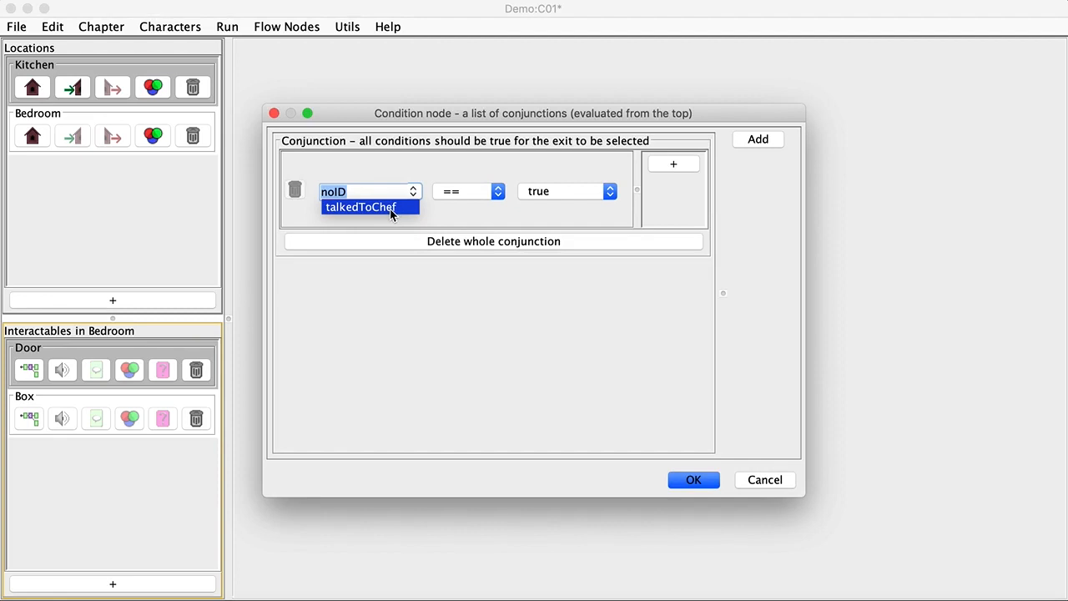
click(391, 214)
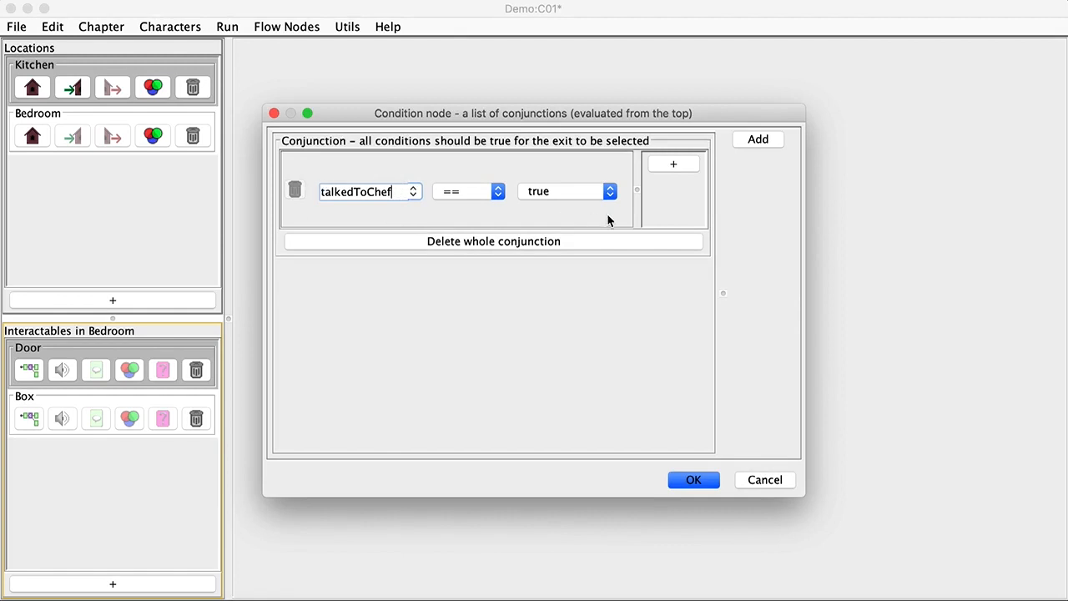
click(693, 481)
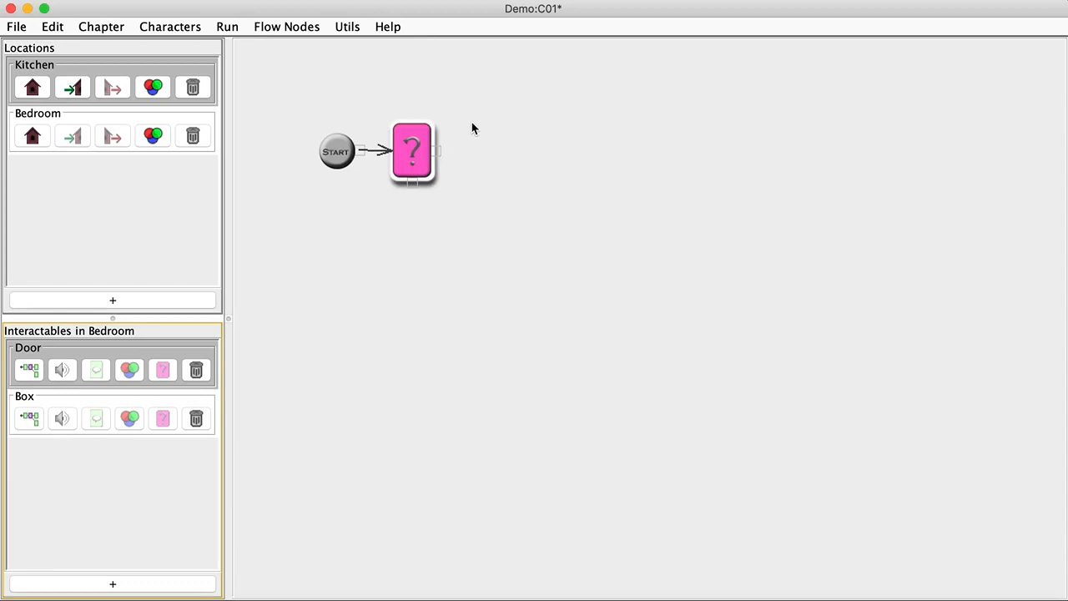
Add an act node after the condition with Main's inner thought 'I miss the Chef!'
key(l)
drag(485, 157, 497, 129)
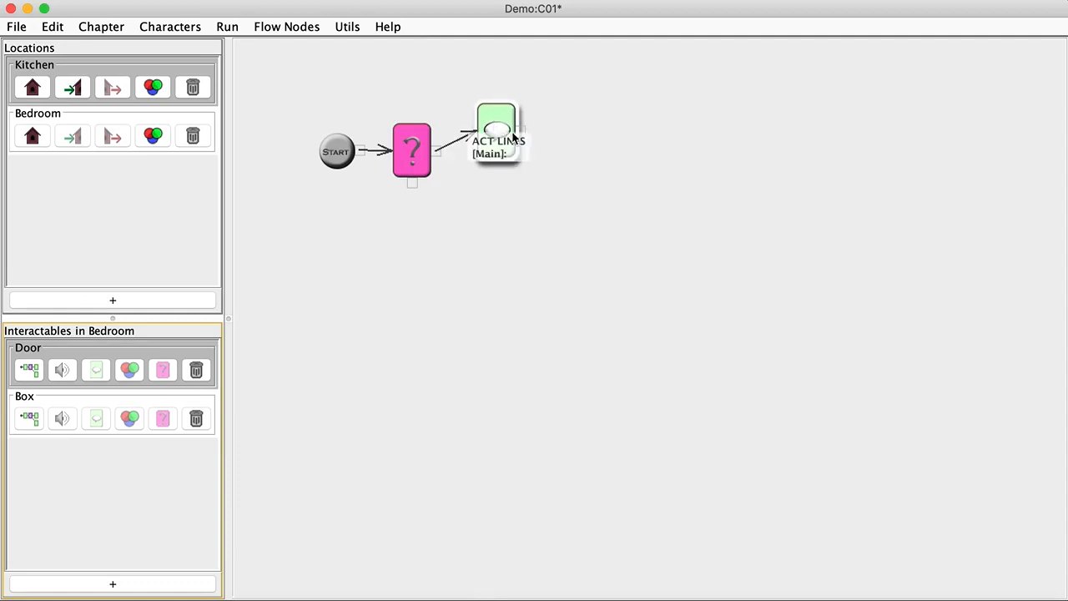
double_click(507, 131)
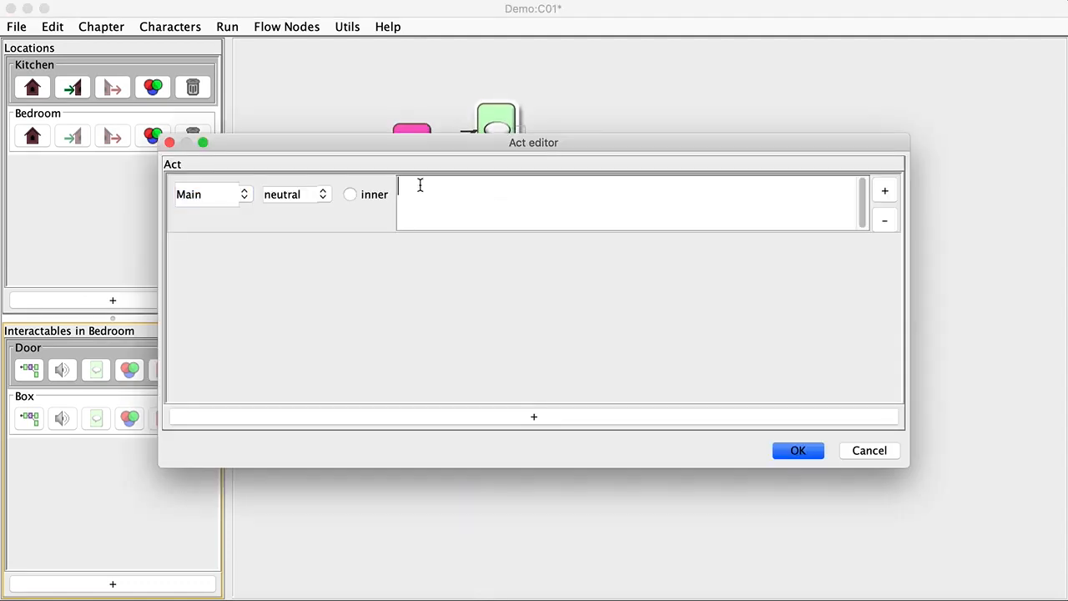
click(354, 193)
text(I miss the Chef!)
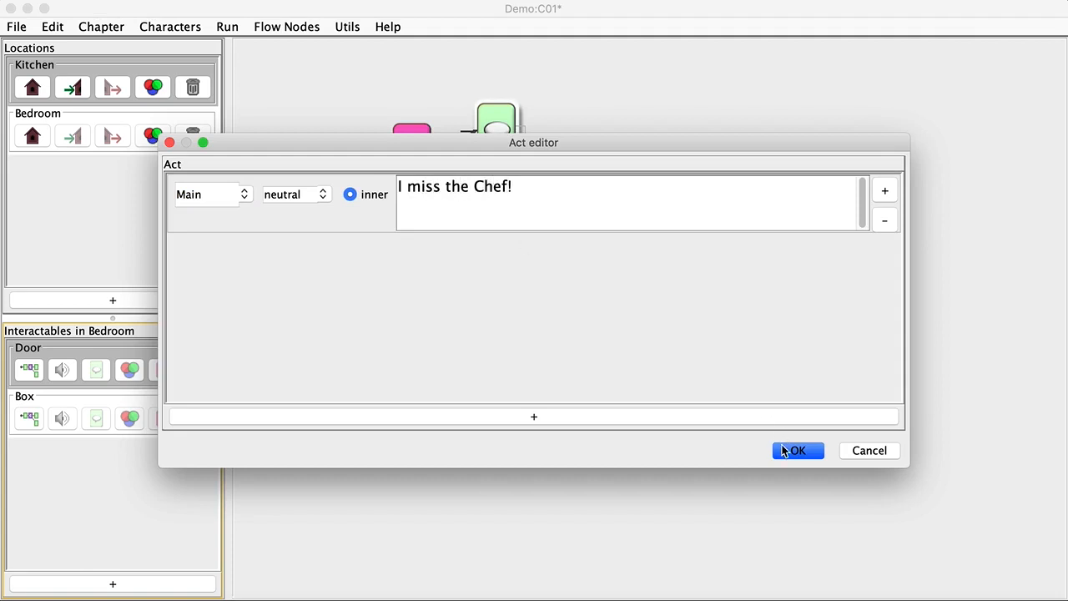
click(794, 451)
mouse_move(408, 140)
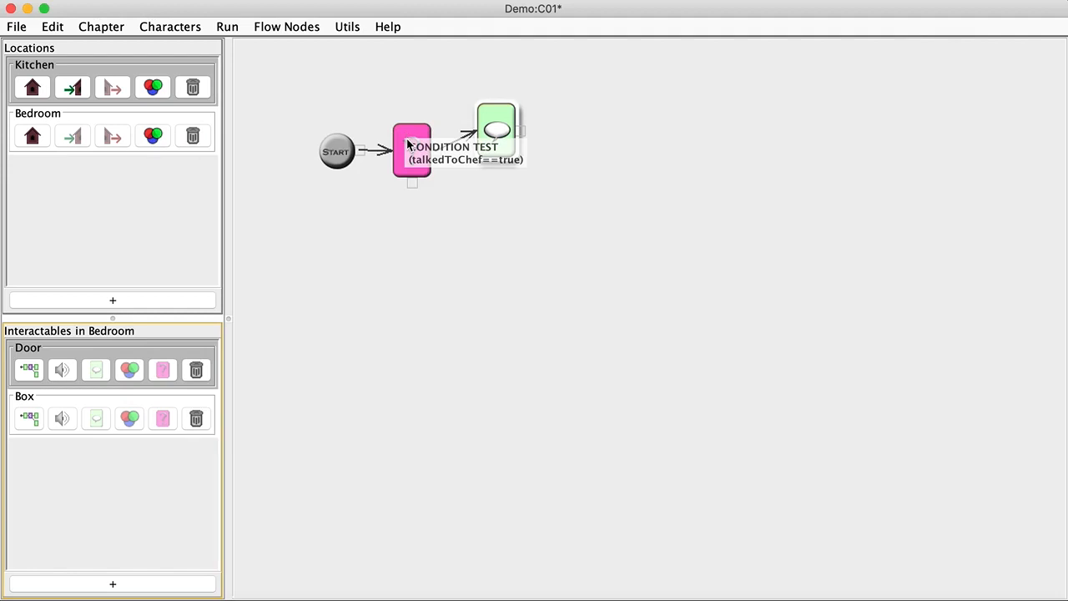
click(408, 144)
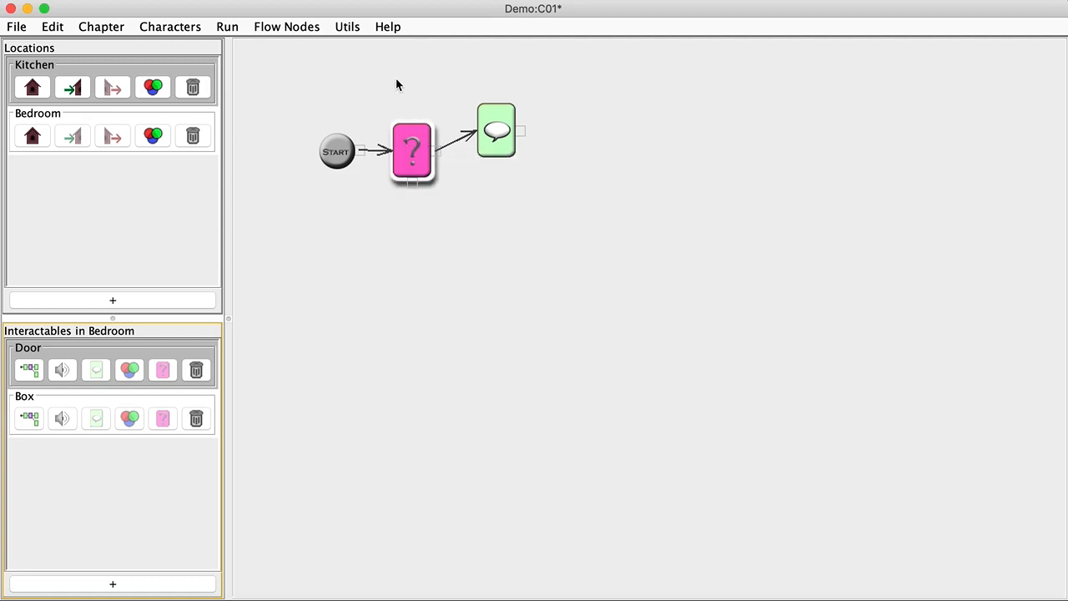
Add a second act node on the condition's other exit, positioned below the first one
click(293, 27)
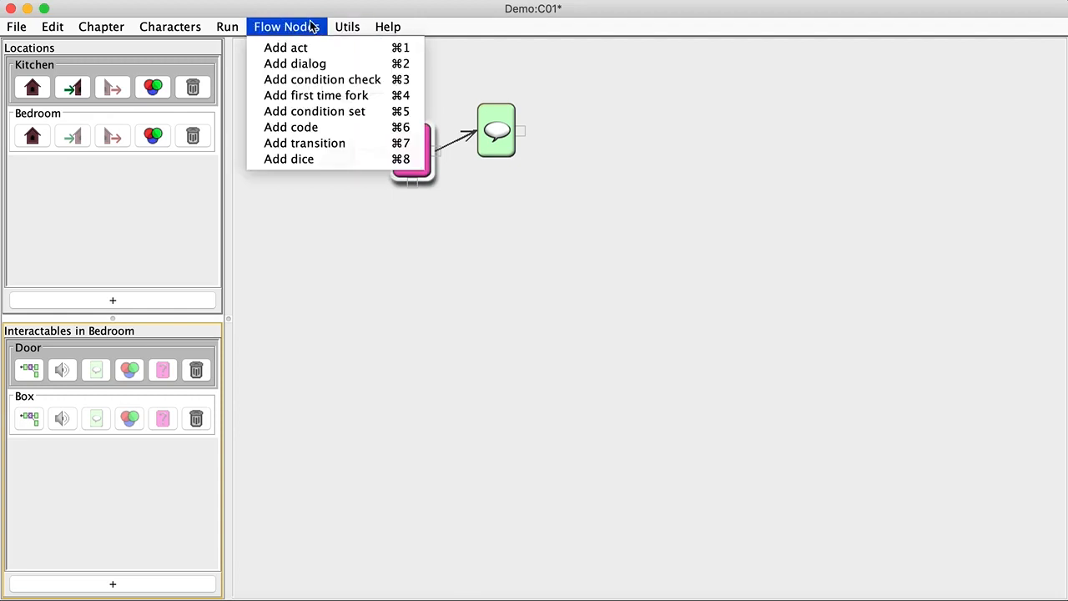
mouse_move(388, 26)
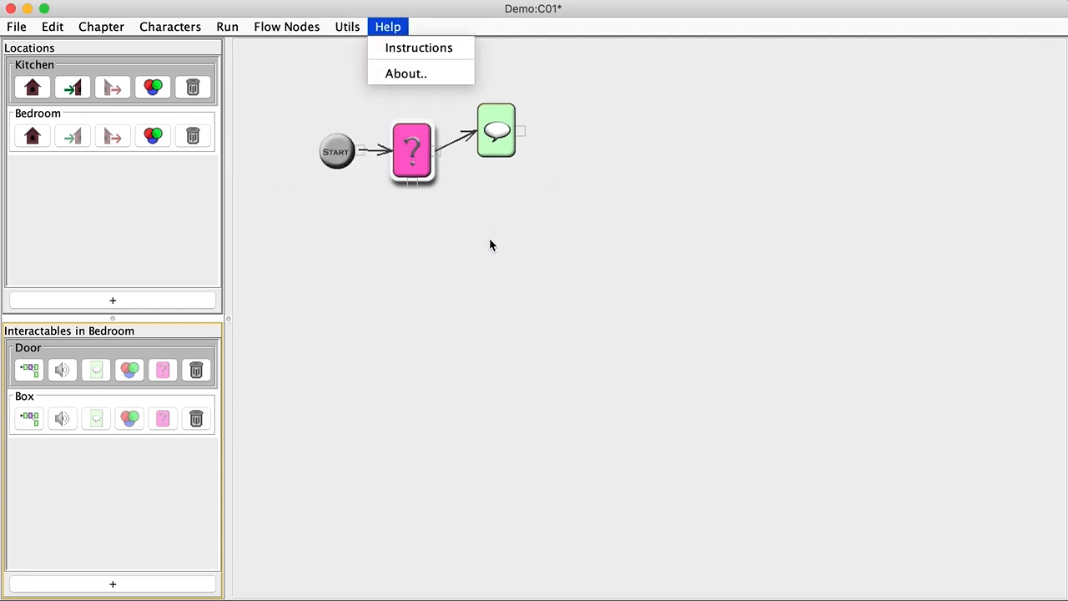
key(super+a)
drag(579, 249, 488, 207)
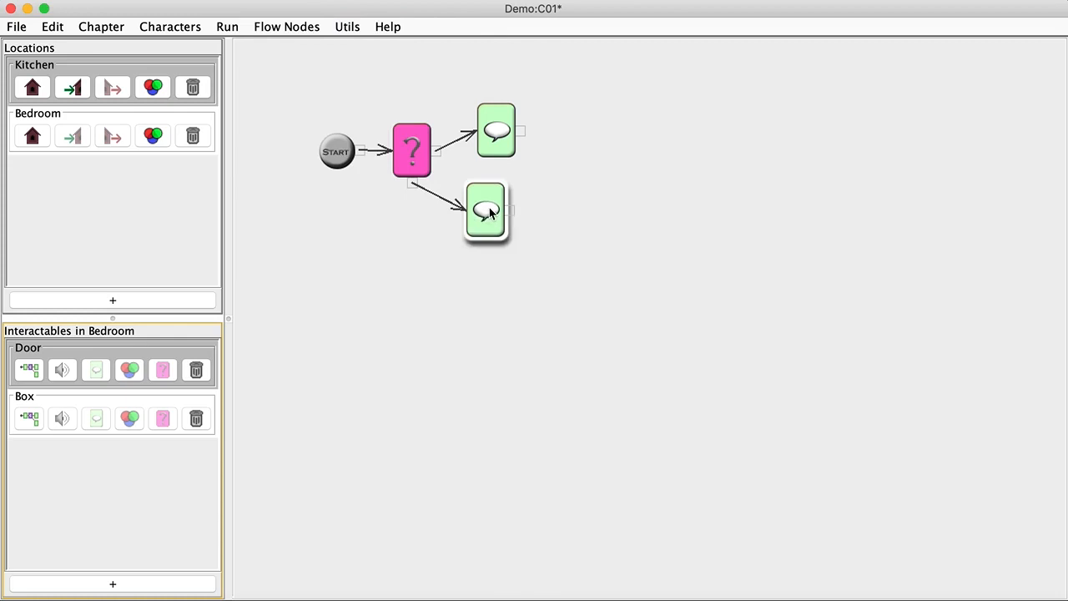
double_click(488, 208)
Make the second act node's line Main's inner thought 'This is empty!'
click(350, 195)
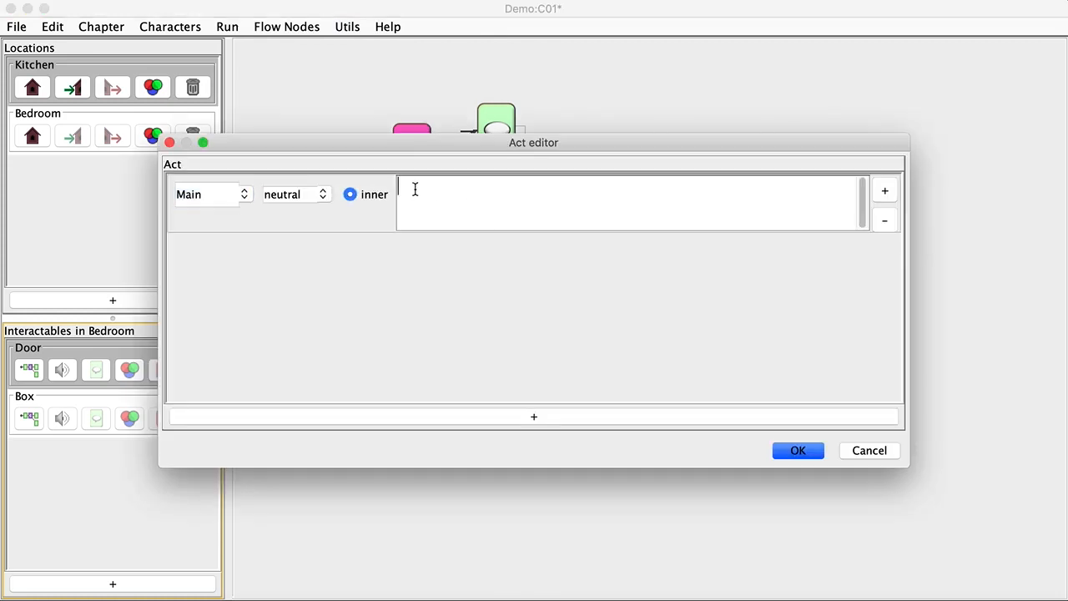
text(This is empty!)
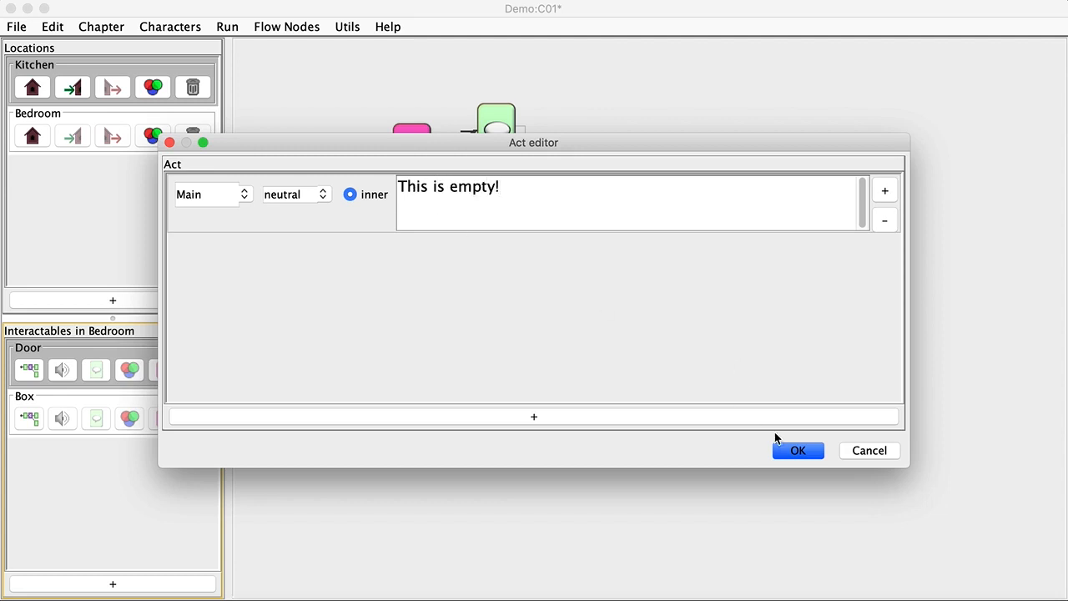
click(794, 449)
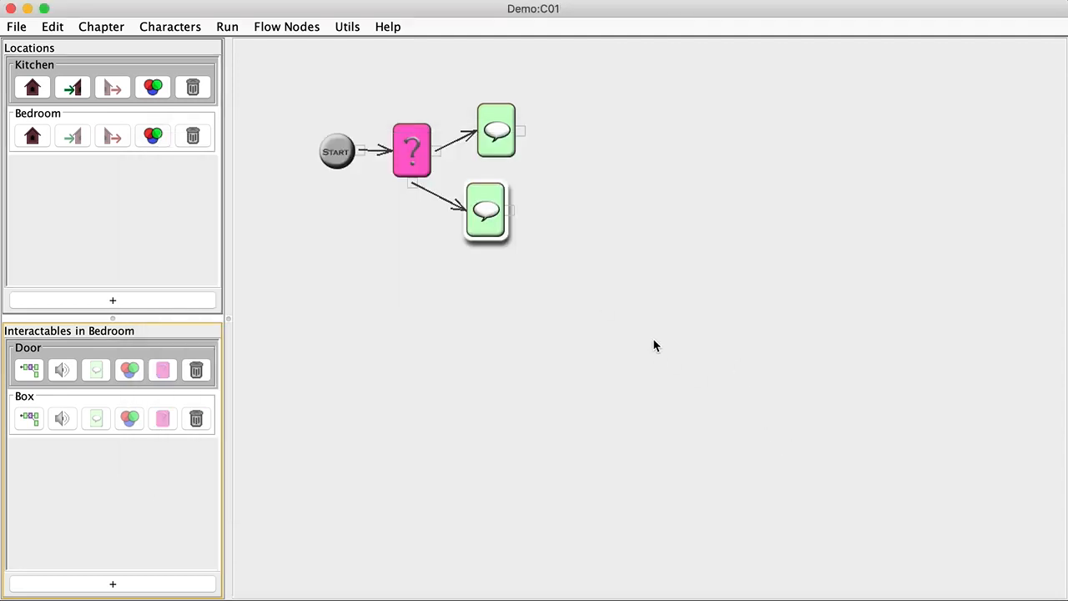
Playtest: inspect the bedroom box before meeting the chef and see 'This is empty!'
click(623, 327)
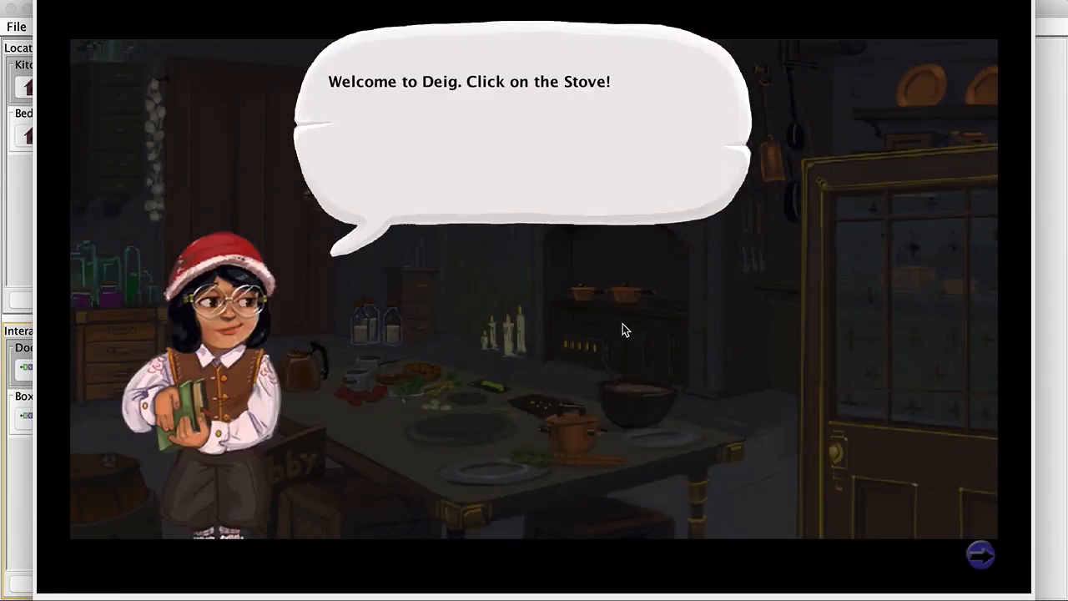
click(622, 323)
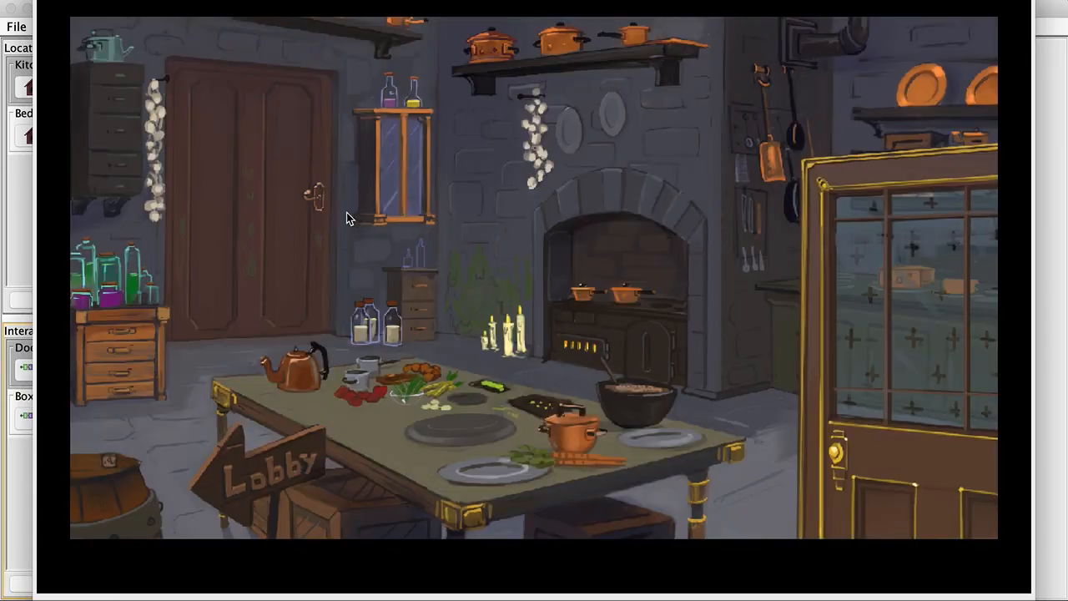
click(346, 215)
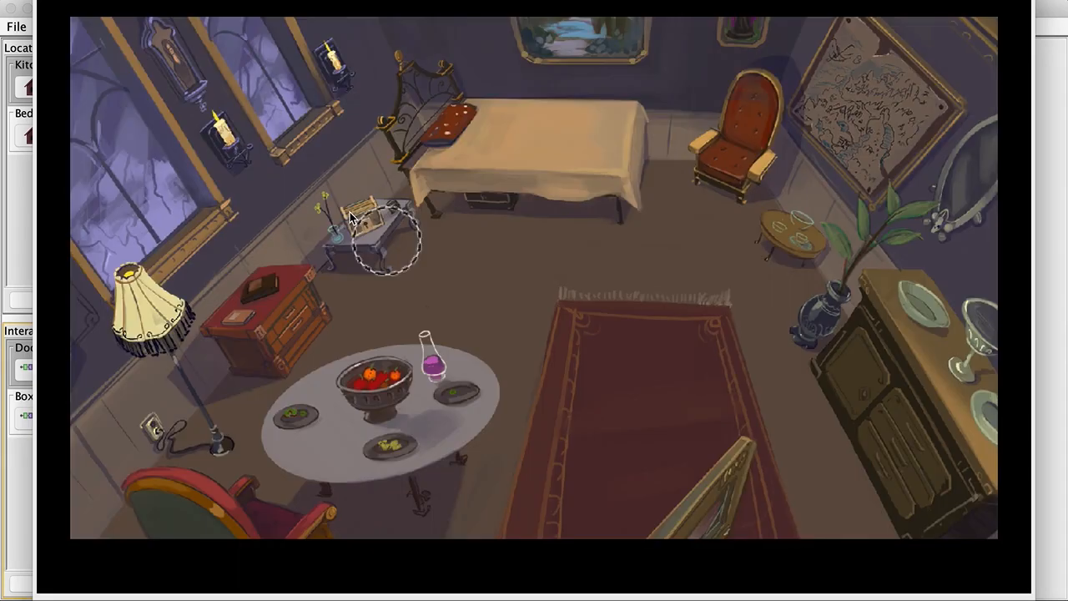
click(379, 231)
click(381, 225)
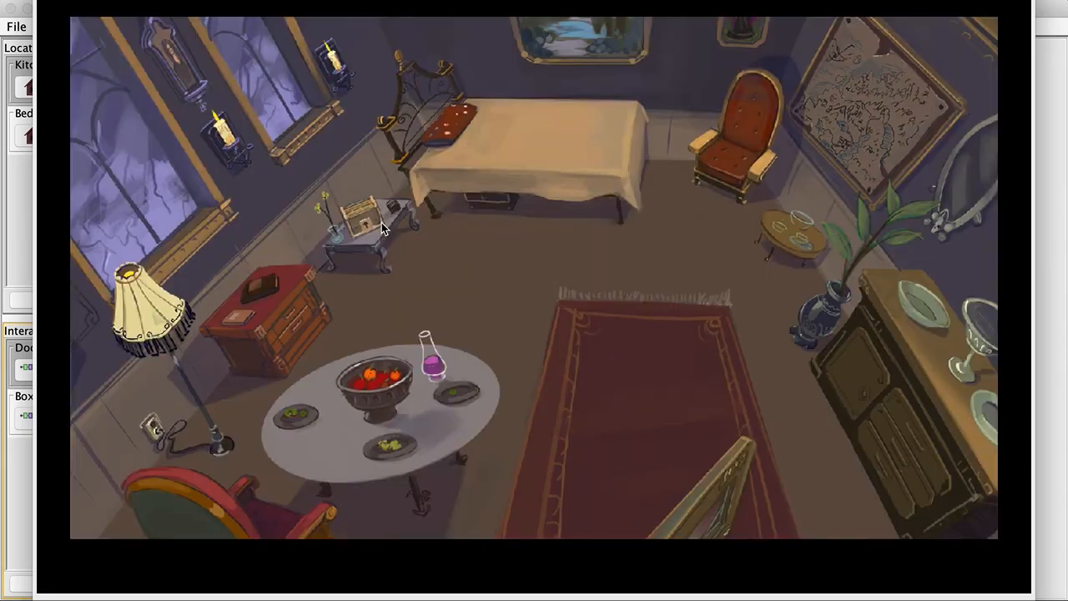
Return to the kitchen, ask the chef 'Who are you?' at the stove, and say Bye
click(744, 488)
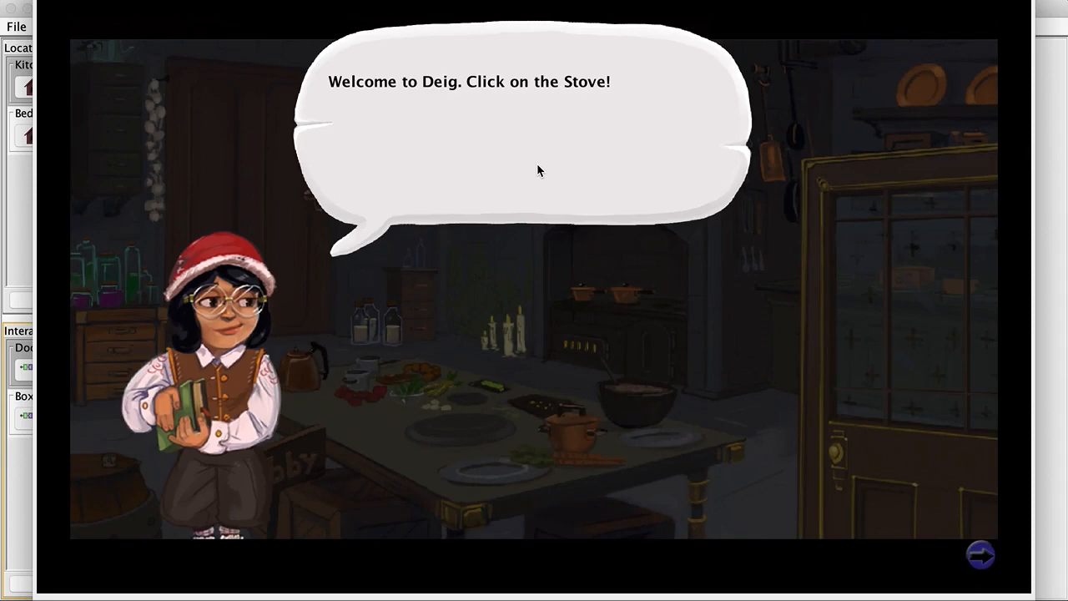
click(565, 191)
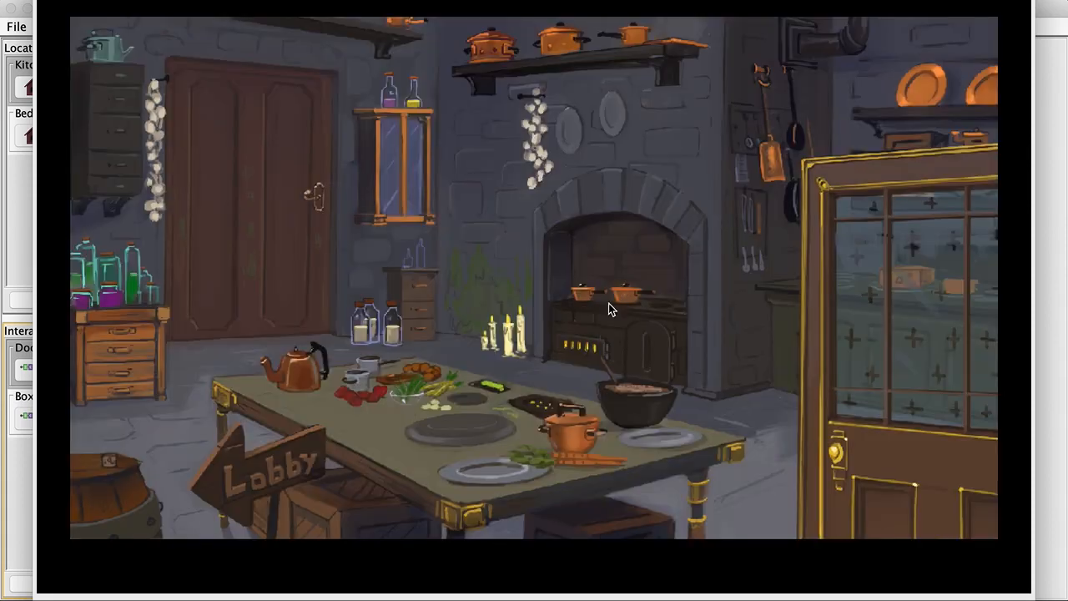
click(631, 325)
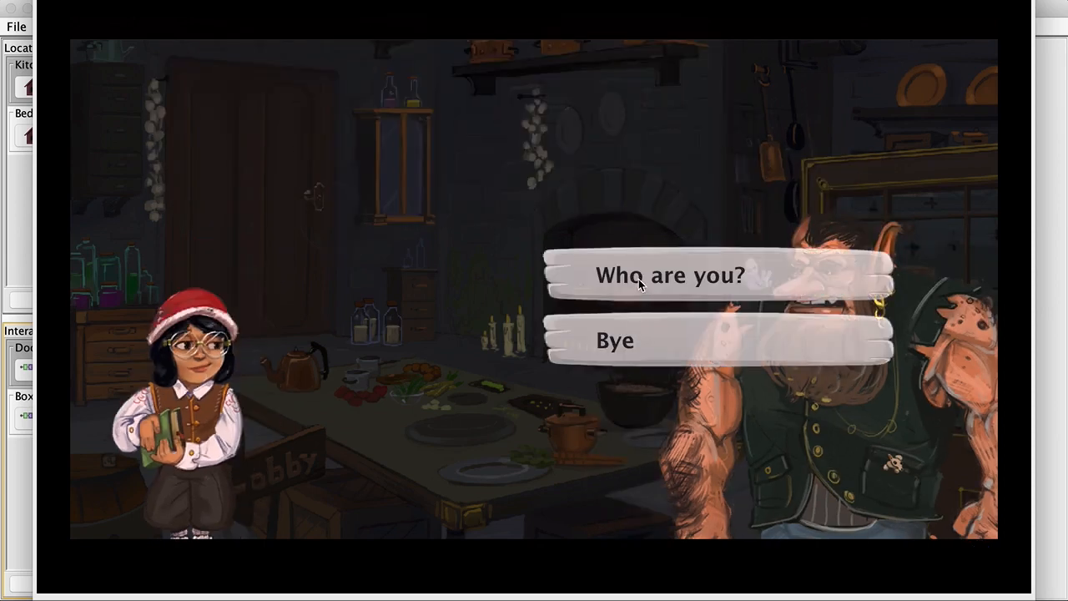
click(638, 282)
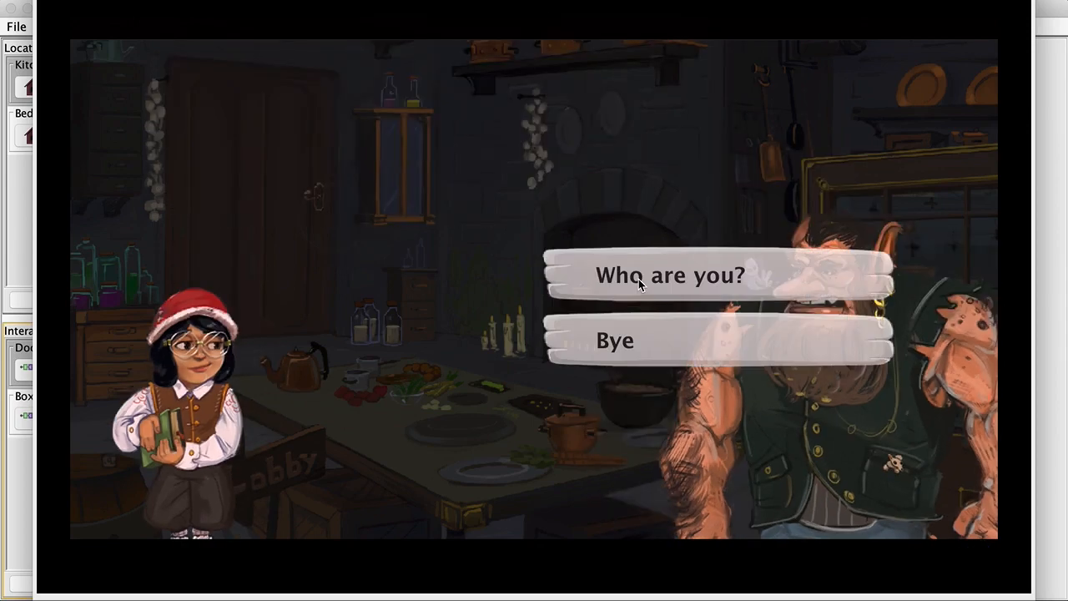
click(616, 340)
Inspect the box again to see 'I miss the Chef!', close the game, and show the Kitchen
click(332, 224)
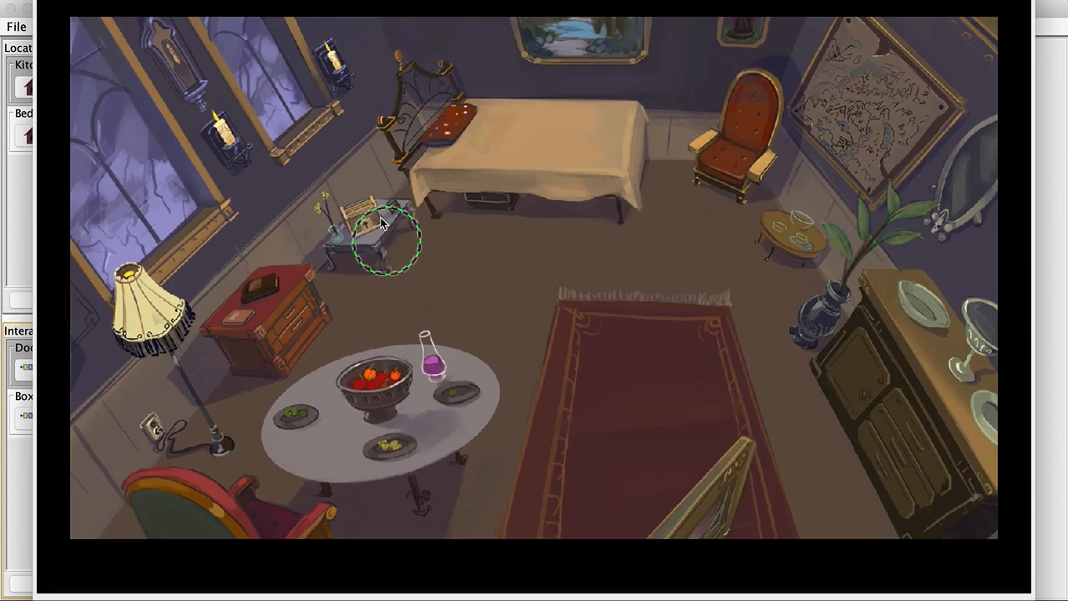
click(379, 222)
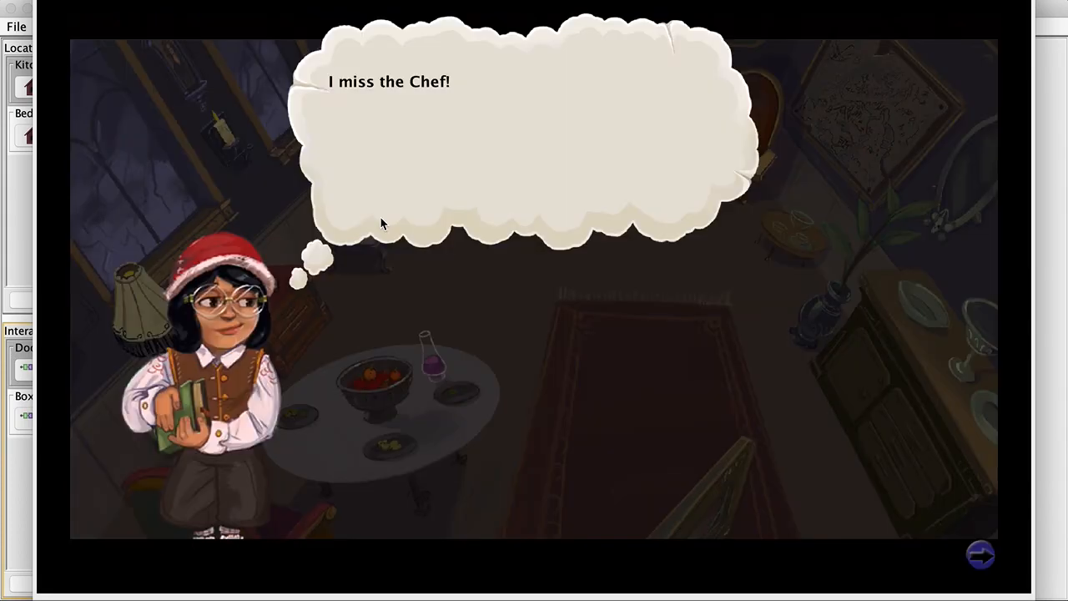
click(381, 224)
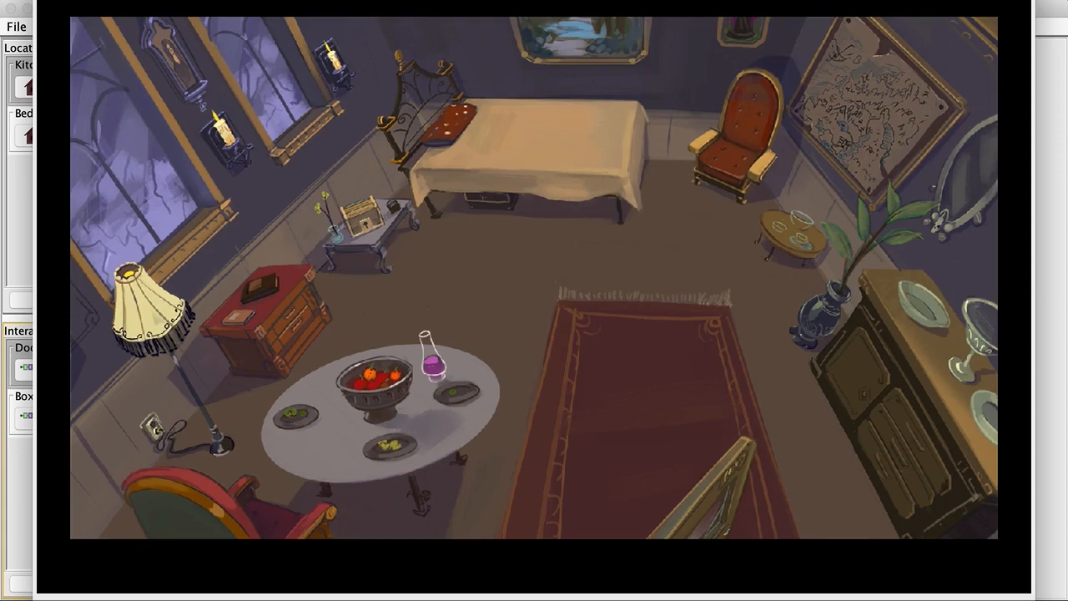
key(Escape)
click(32, 88)
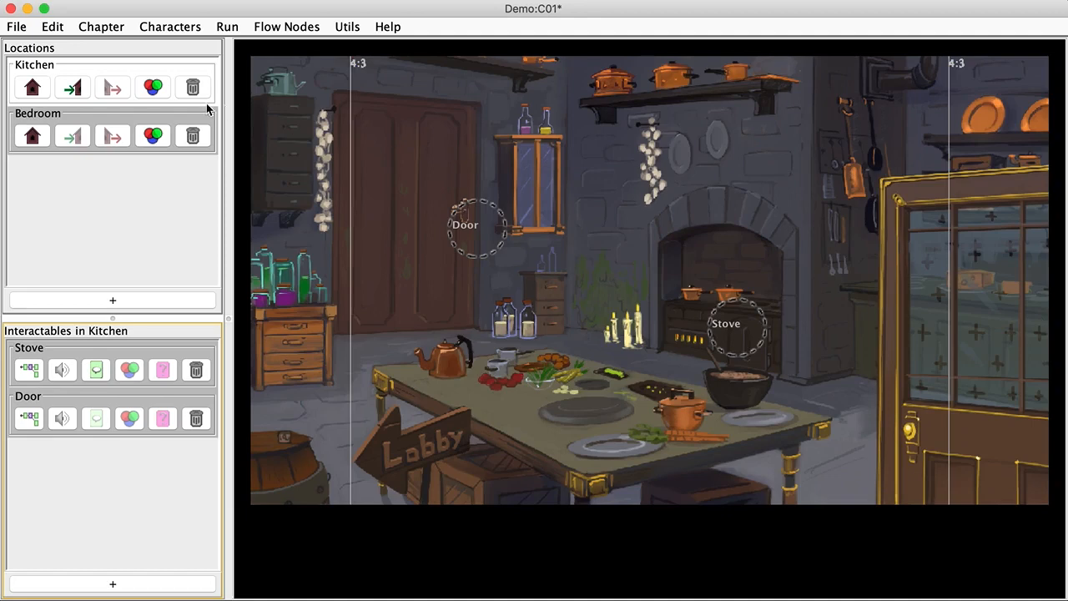
In the Bedroom Box flow, add a ChapterEnd code node after the 'I miss the Chef!' line
click(32, 135)
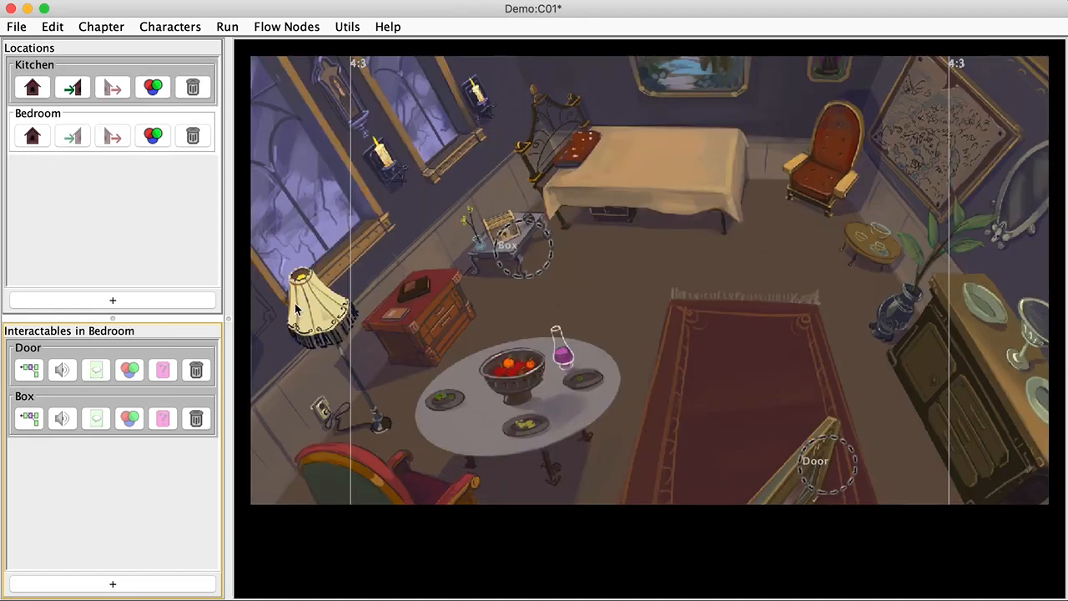
click(29, 417)
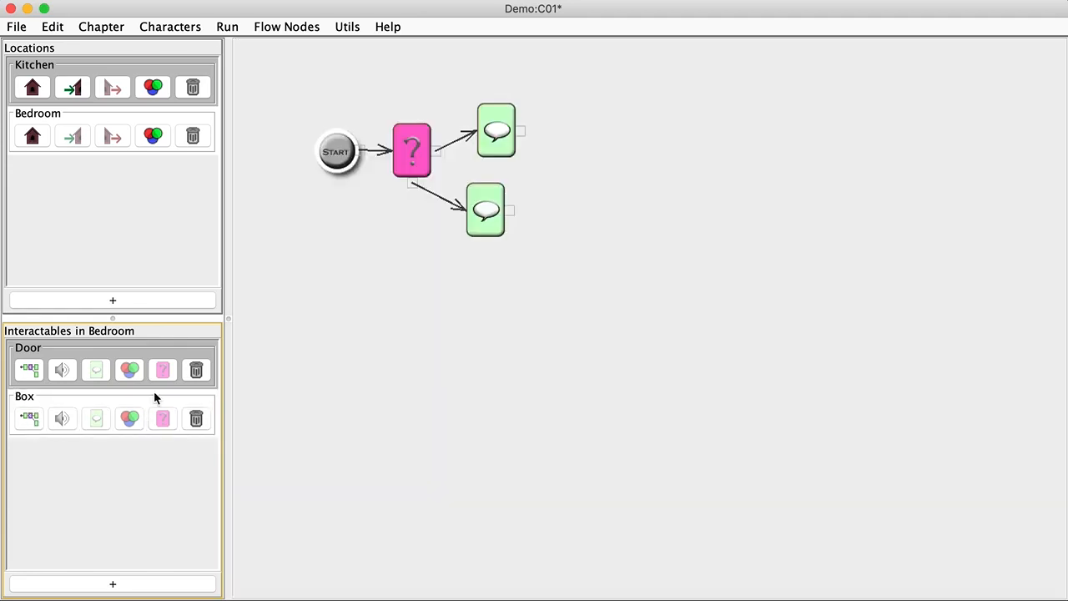
right_click(611, 102)
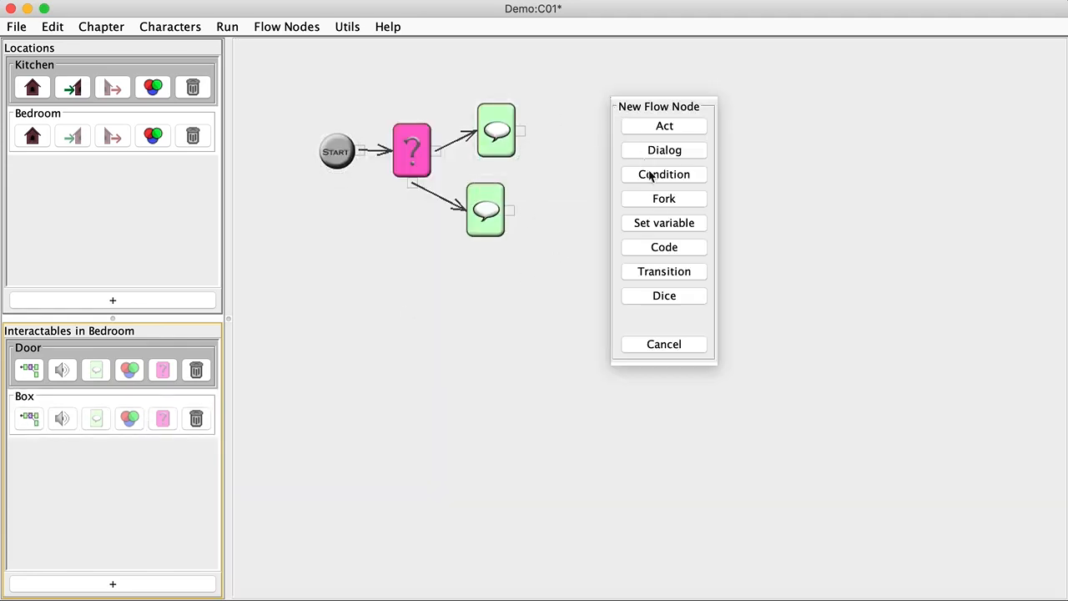
click(654, 248)
drag(520, 131, 575, 131)
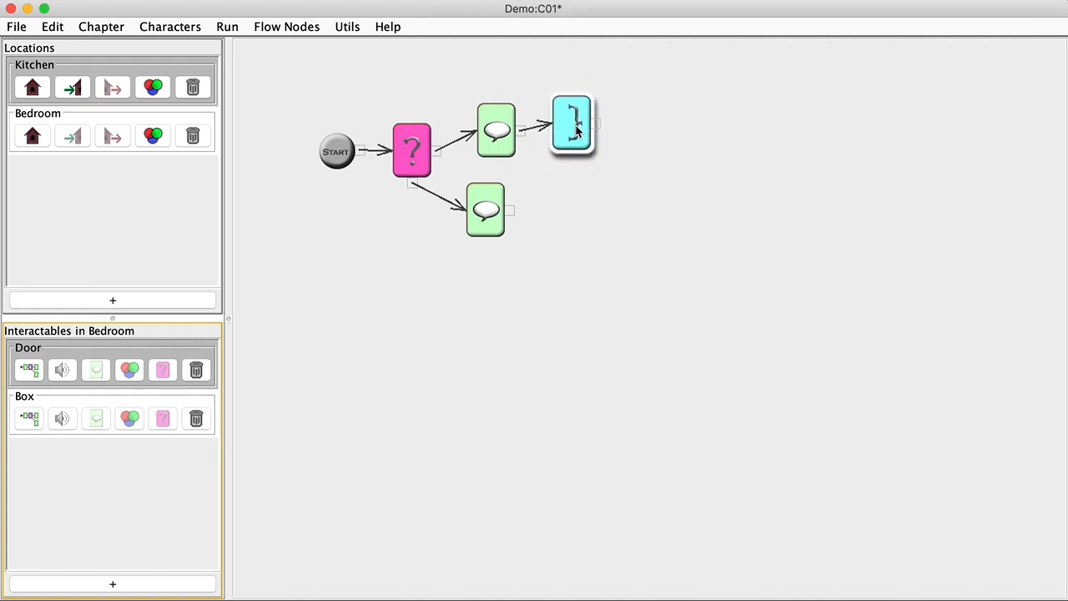
double_click(576, 131)
click(495, 288)
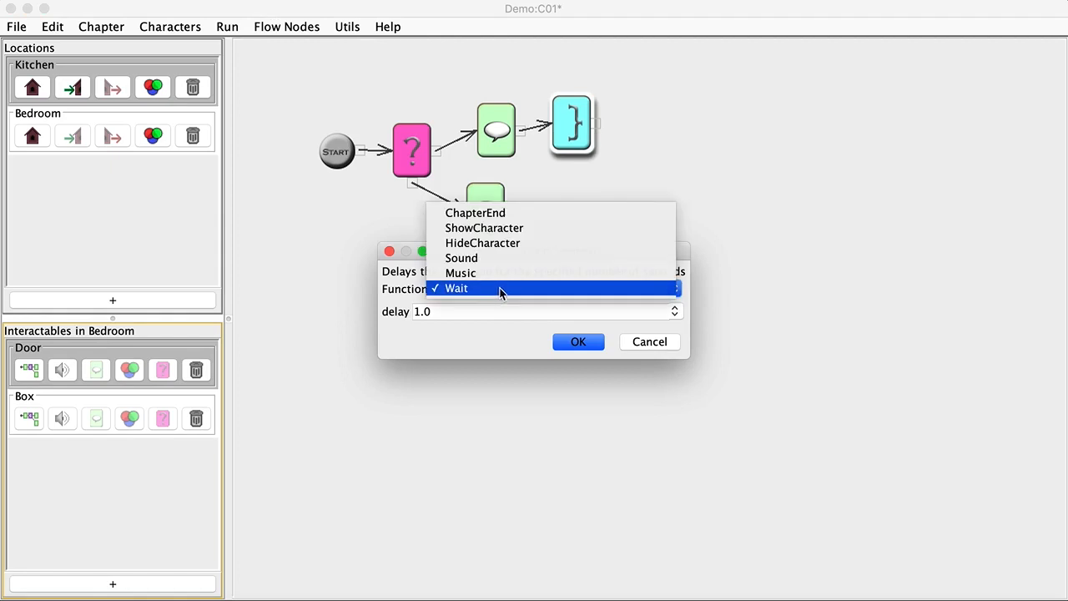
click(476, 214)
click(454, 314)
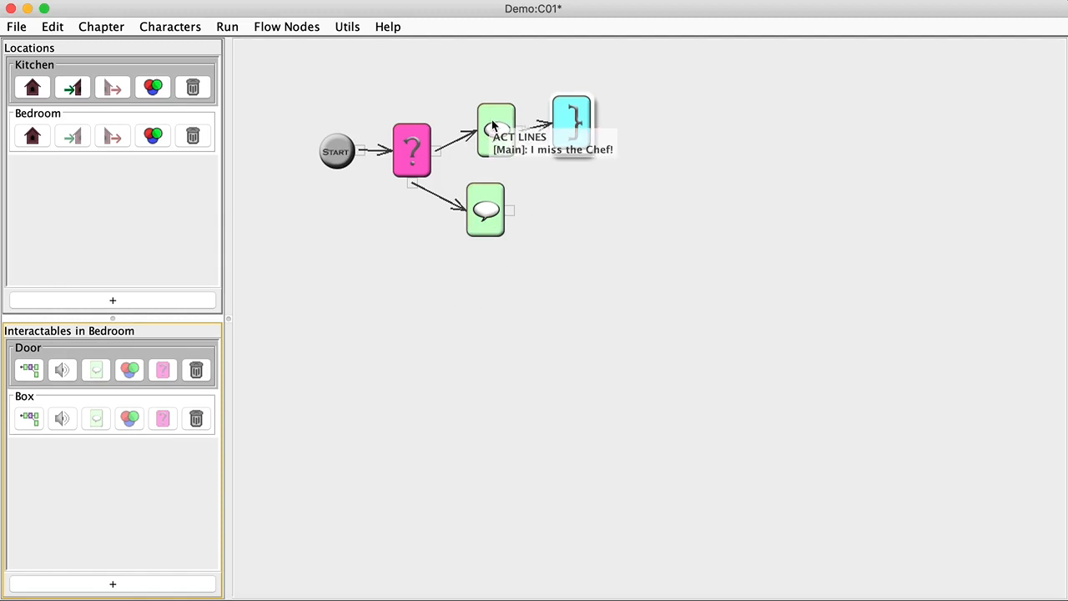
mouse_move(589, 119)
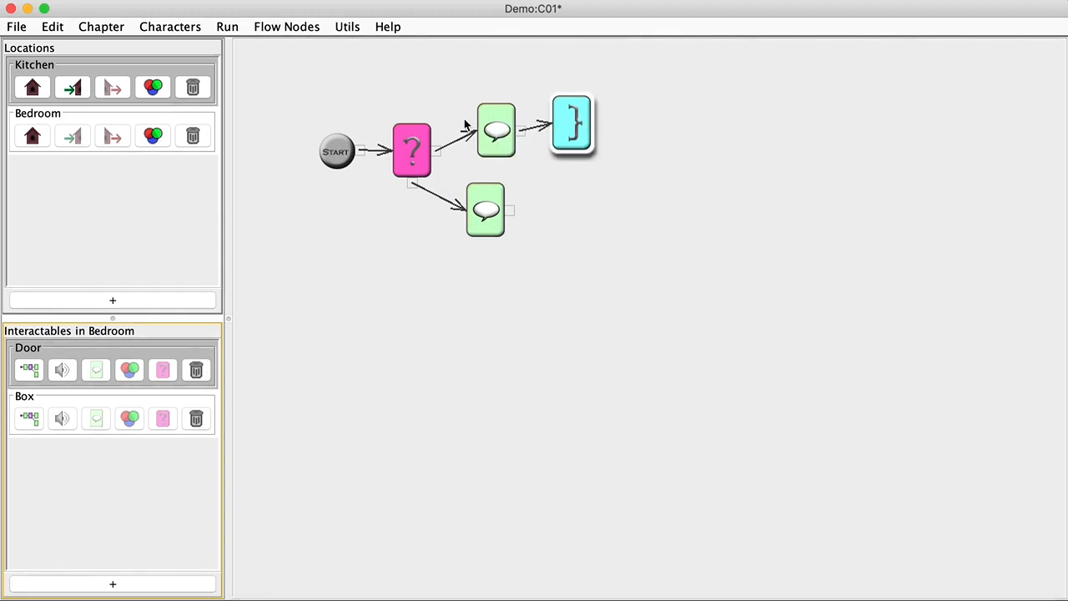
Save the chapter and bring up the Kitchen location with its Stove and Door
mouse_move(499, 133)
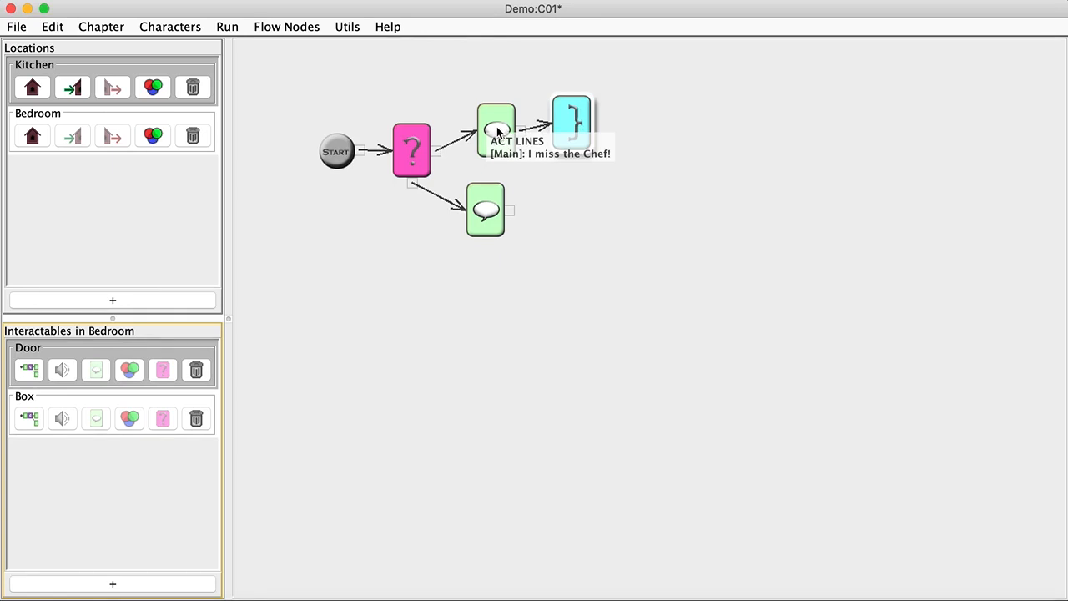
key(super+s)
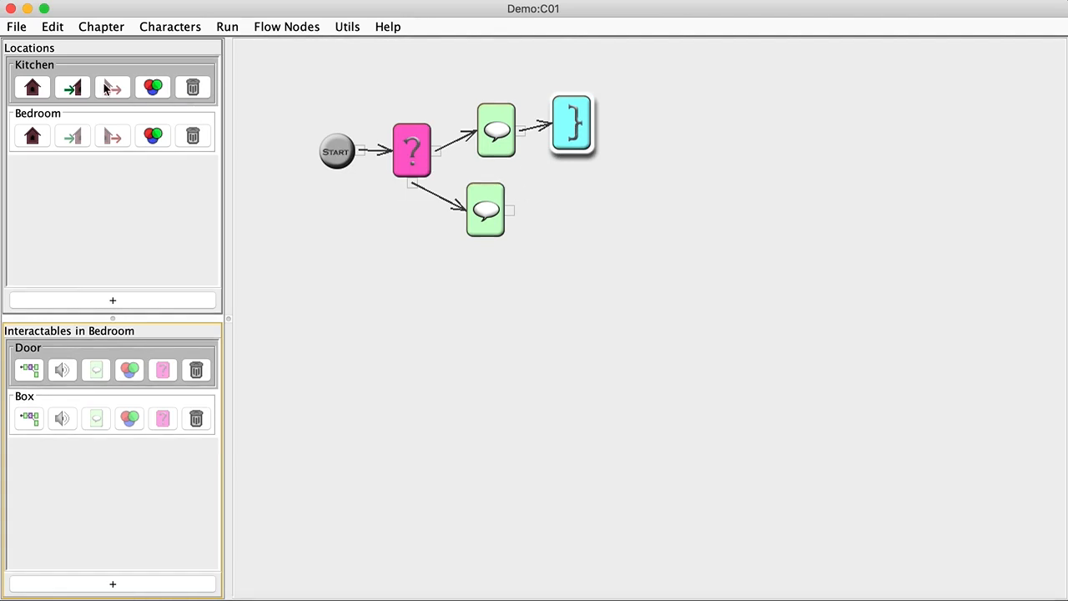
click(78, 68)
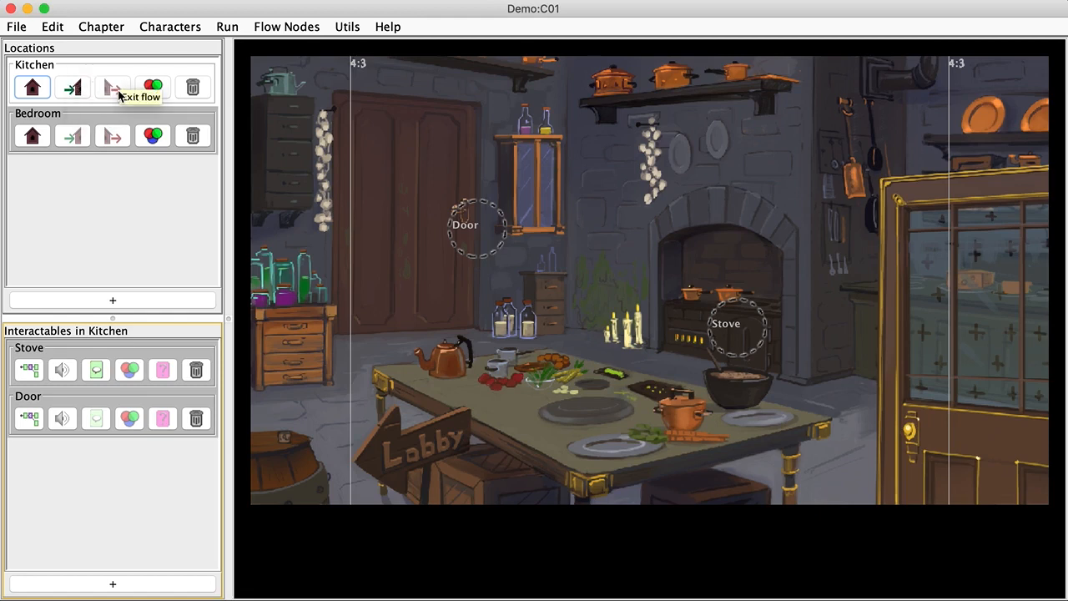
Delete the fork node and welcome speech node from Kitchen's enter flow, keeping only Start
click(70, 89)
drag(453, 148, 477, 148)
drag(397, 154, 411, 146)
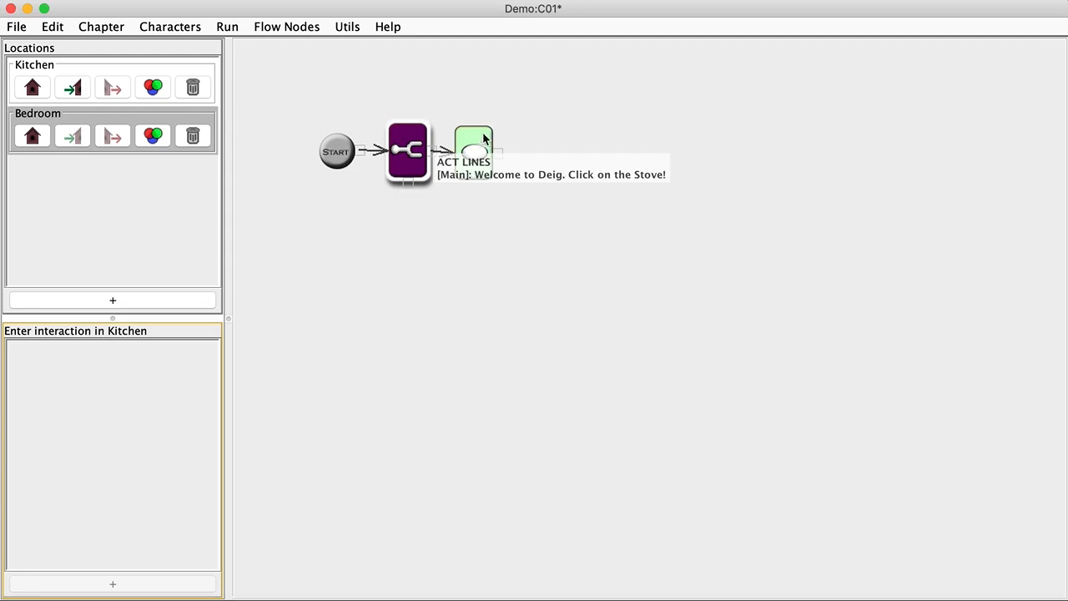
click(504, 108)
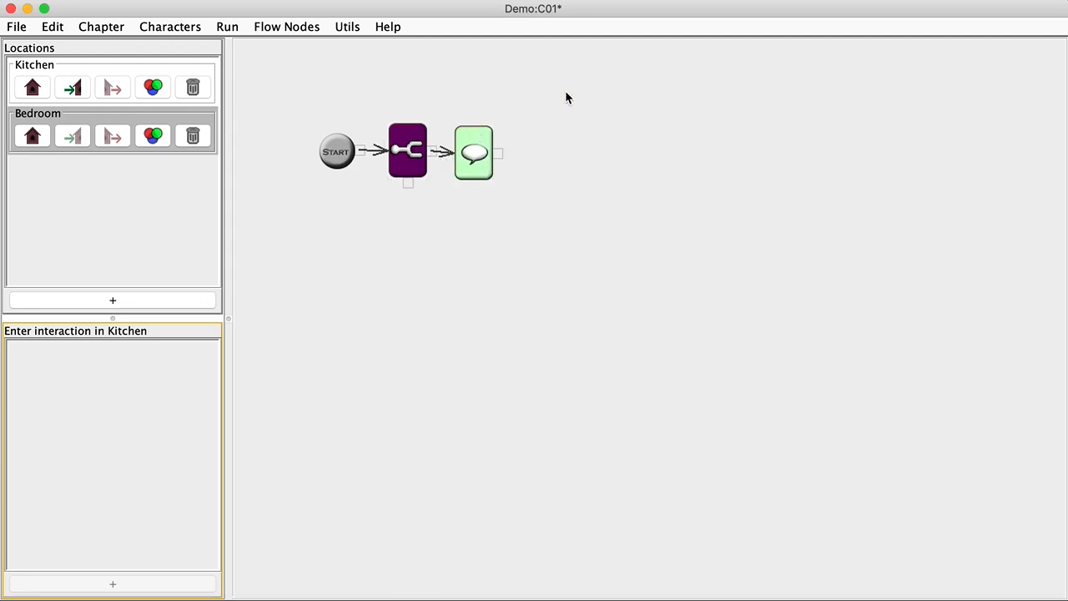
drag(572, 92, 363, 213)
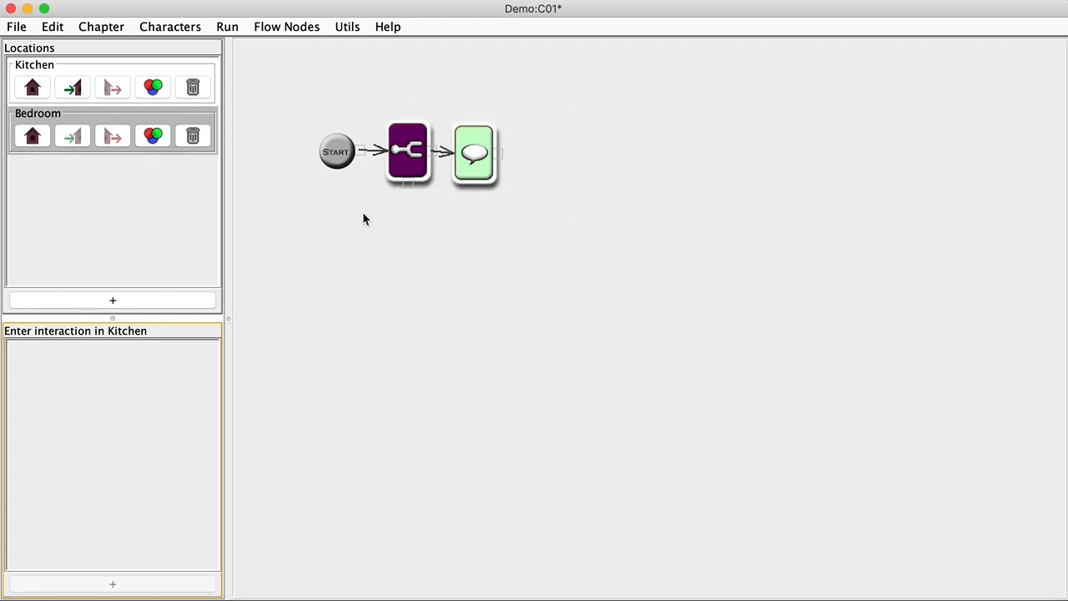
key(Delete)
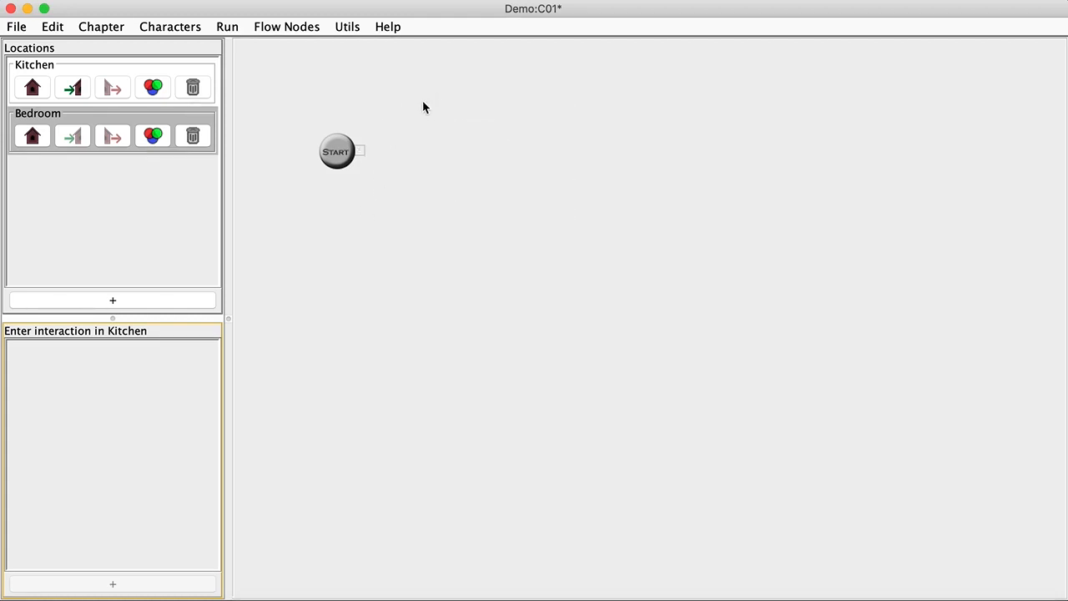
Add a 2-sided Dice node linked from the Start node
right_click(405, 144)
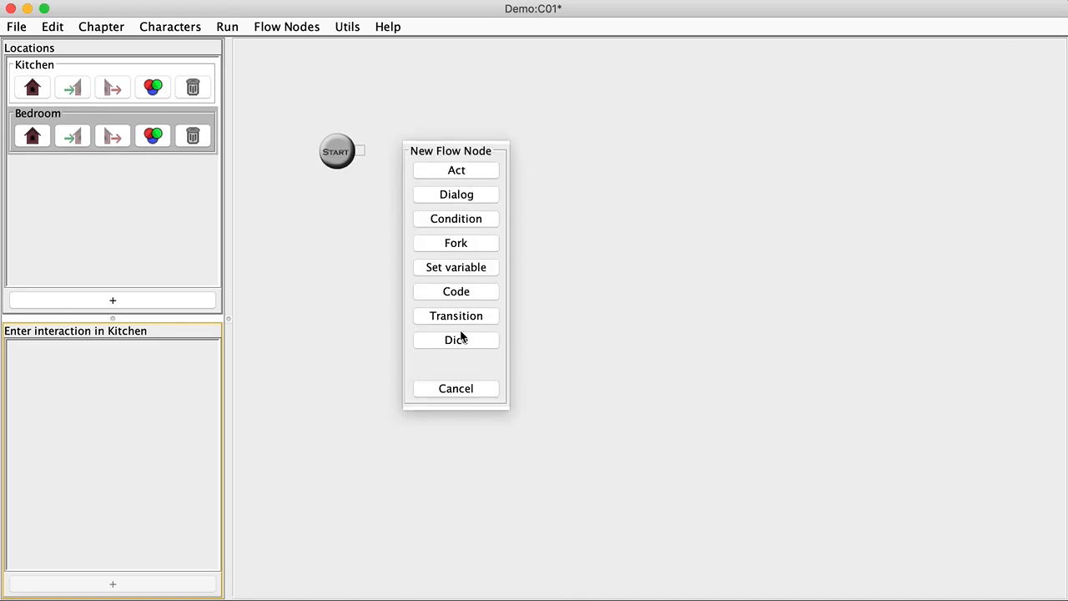
click(456, 341)
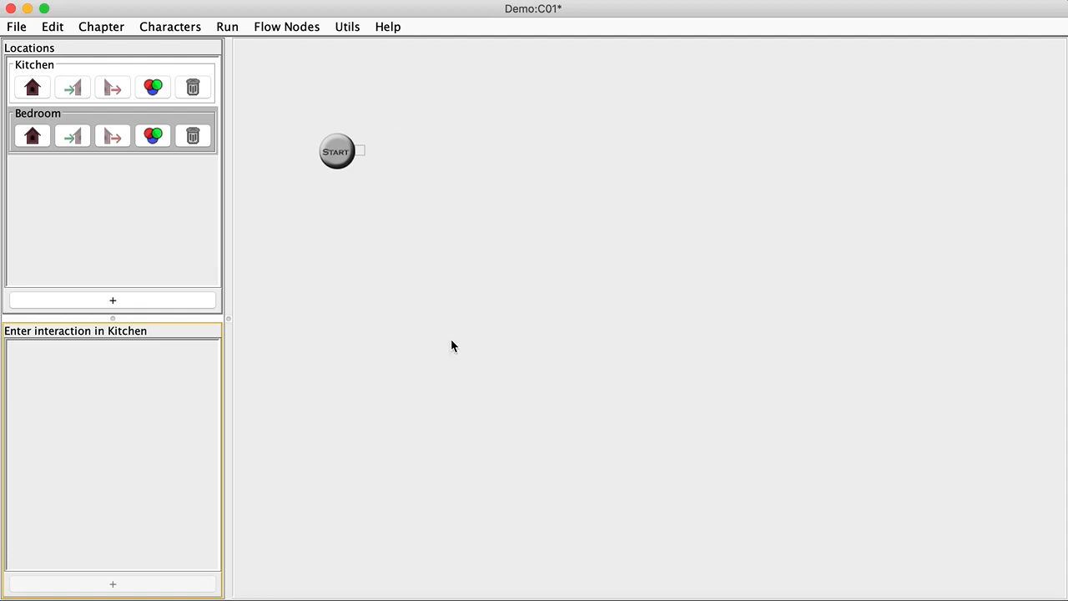
drag(362, 153, 397, 159)
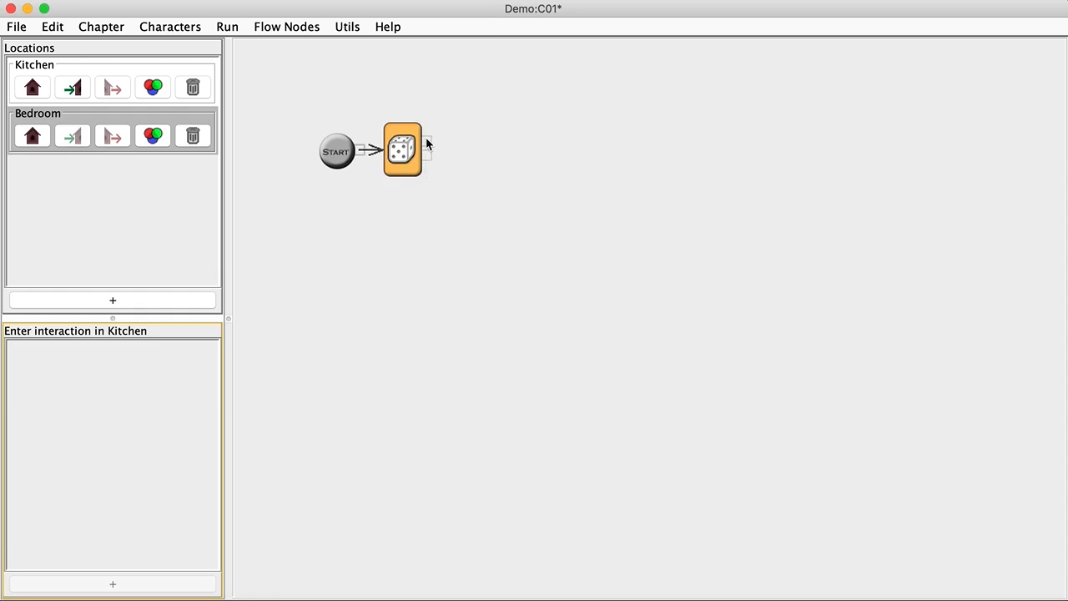
drag(429, 161, 399, 140)
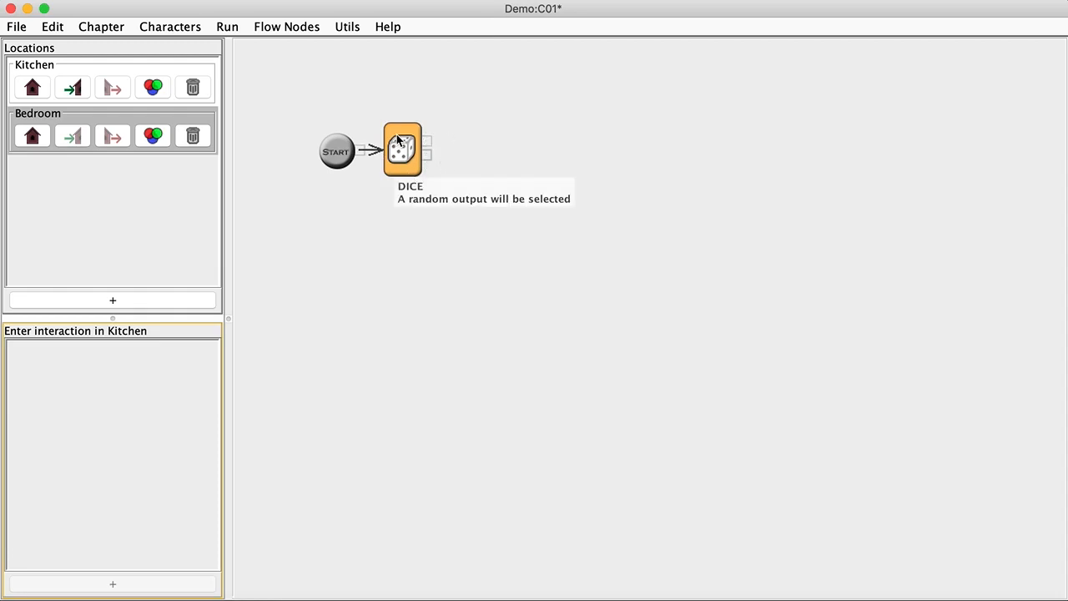
double_click(399, 141)
click(550, 292)
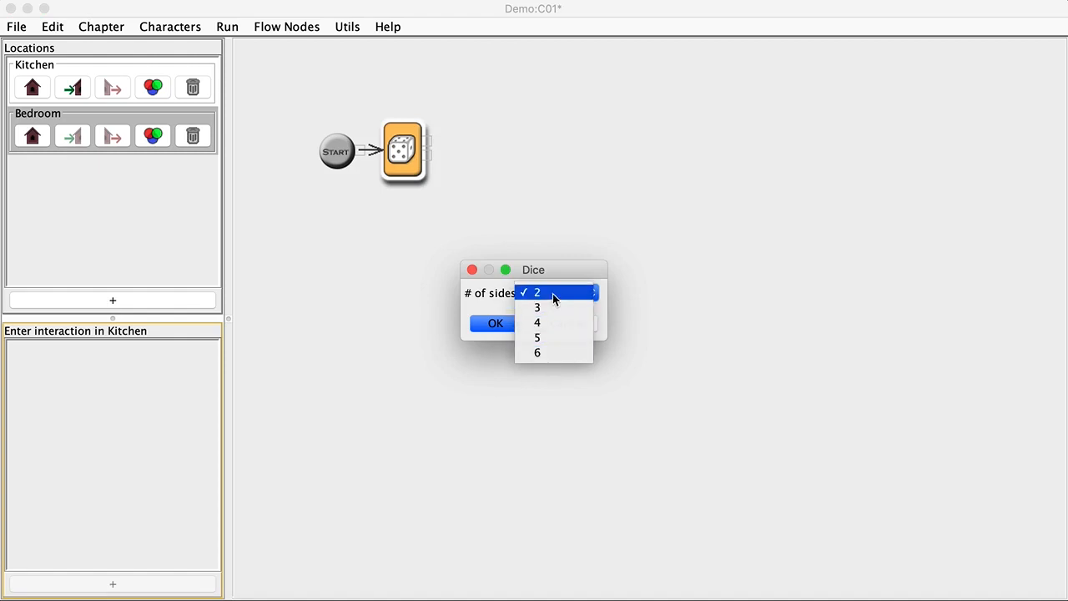
click(553, 294)
click(497, 325)
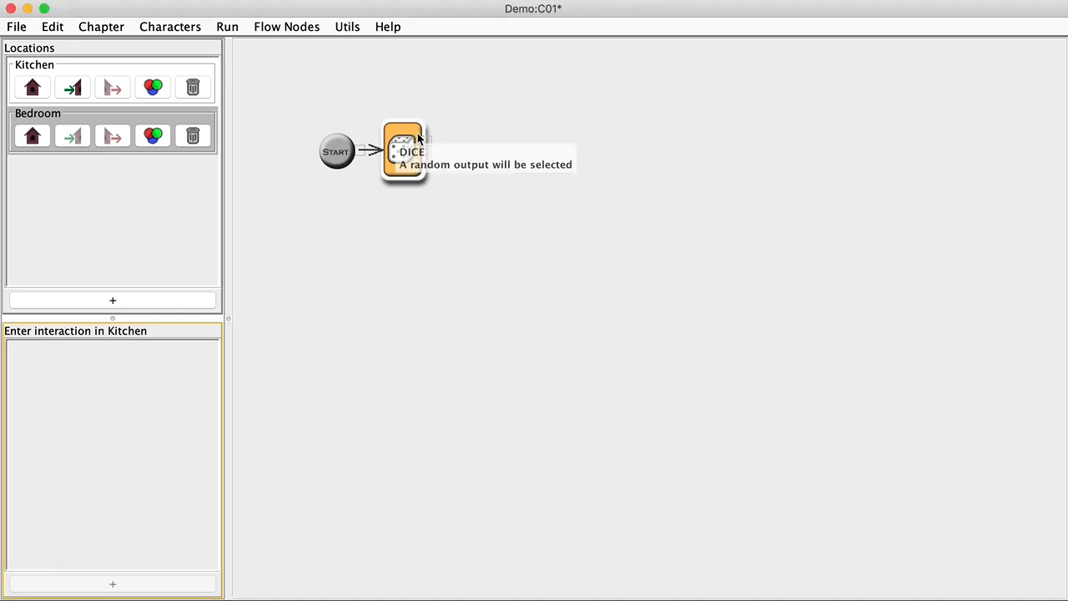
Add two empty speech nodes, one on each Dice exit, and arrange them
key(s)
click(403, 158)
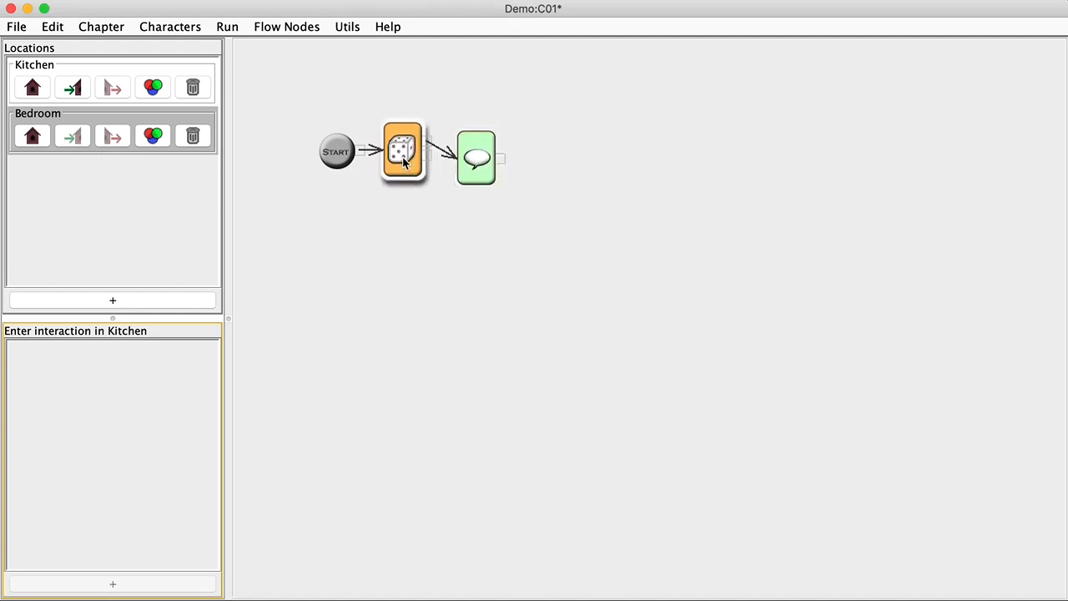
key(s)
drag(476, 155, 477, 124)
drag(567, 250, 465, 183)
Write 'Hey' in the upper Dice-branch speech node and 'Hi' in the lower one
click(478, 125)
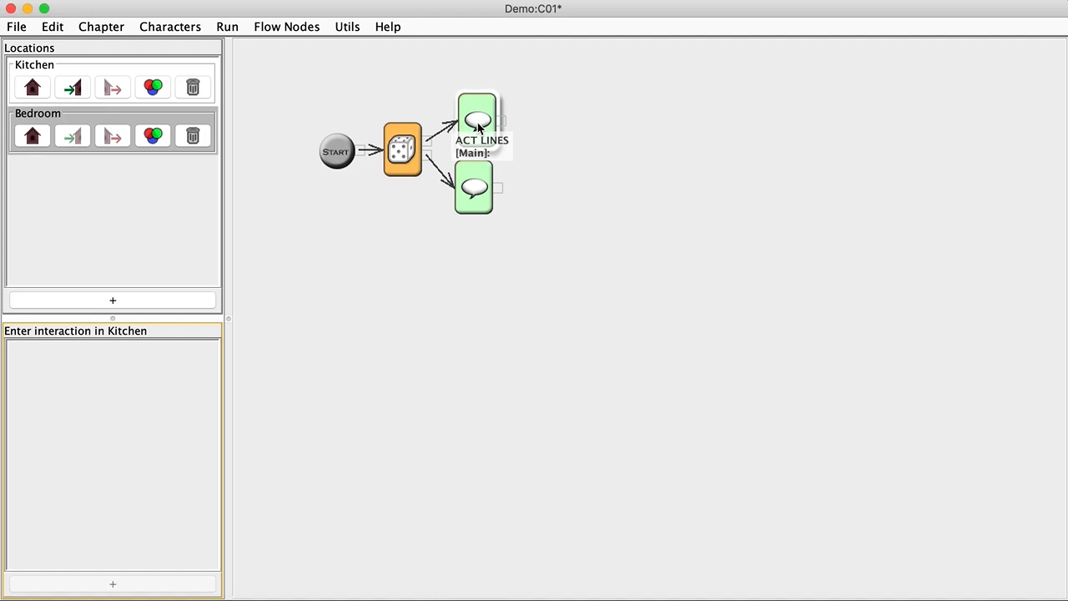
double_click(478, 125)
click(450, 198)
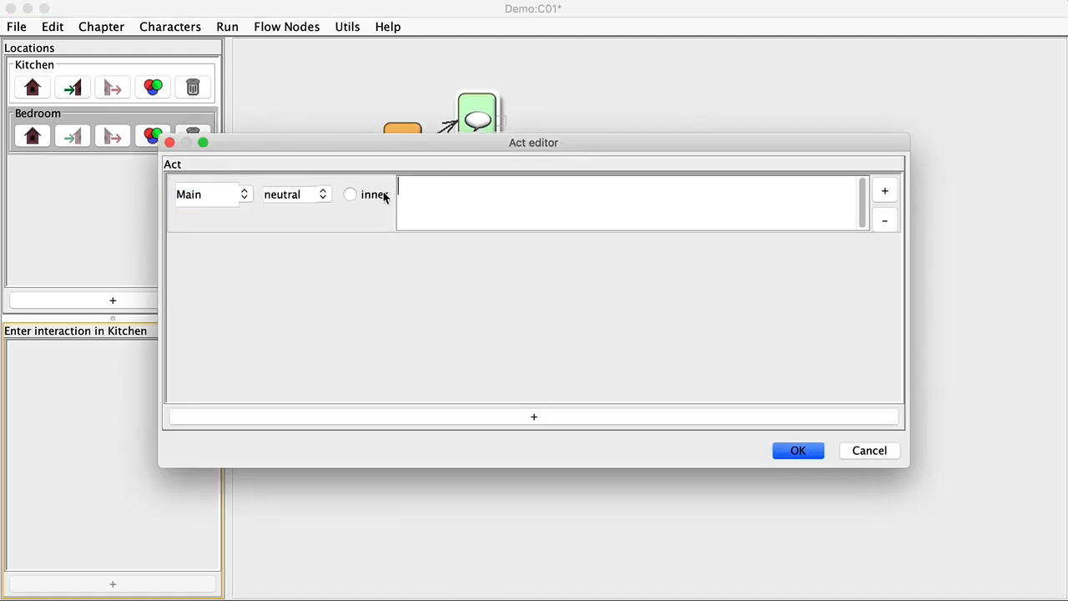
text(Hey!)
click(796, 452)
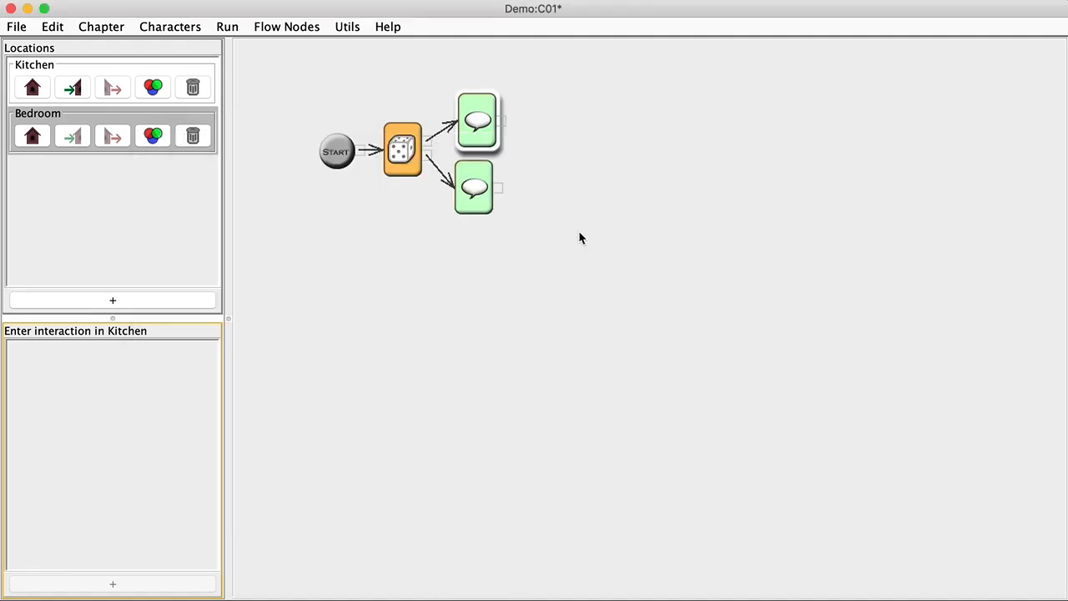
double_click(473, 204)
text(Hi!)
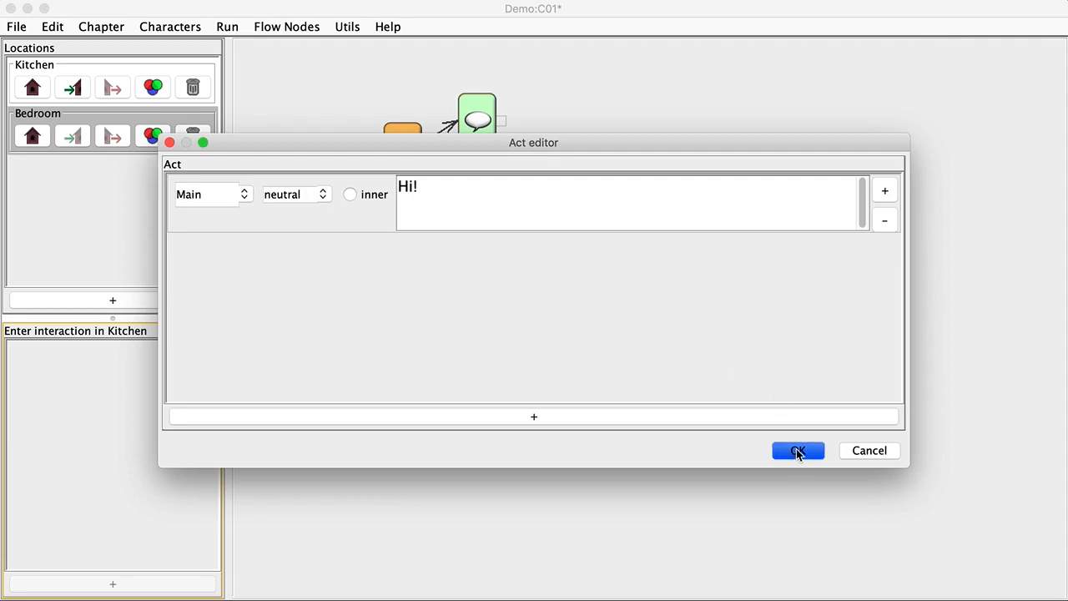
click(798, 451)
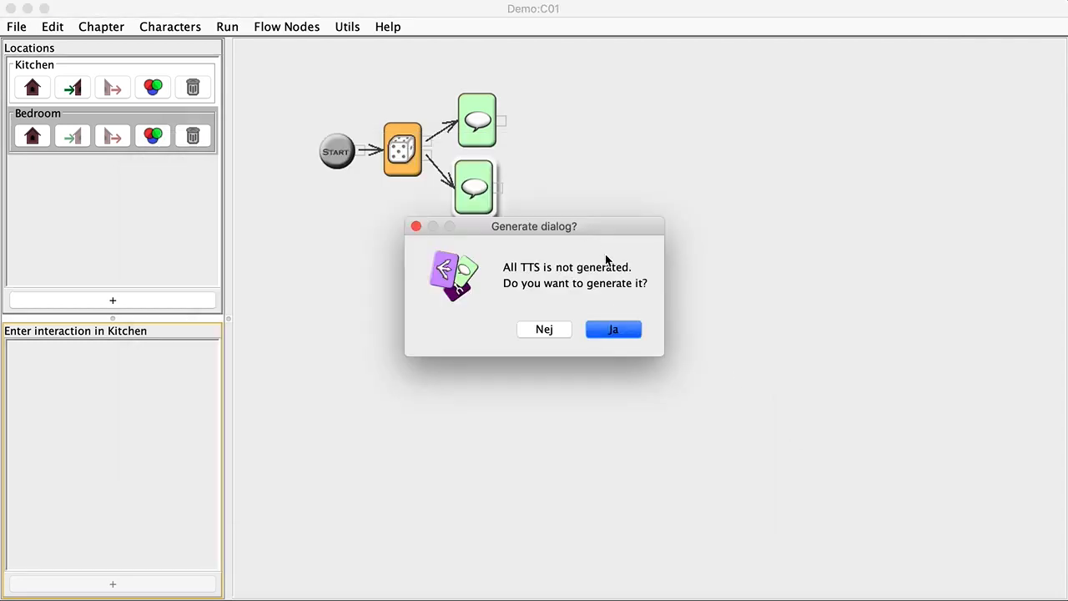
Generate missing TTS and playtest, re-entering the Kitchen twice to hear 'Hey!' and 'Hi!'
click(615, 330)
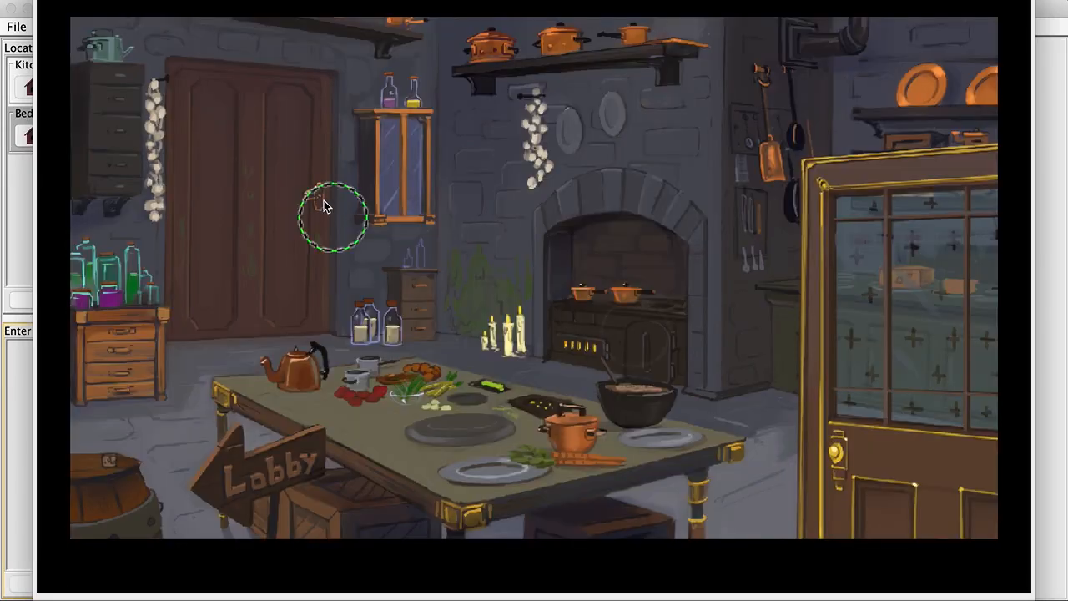
click(325, 206)
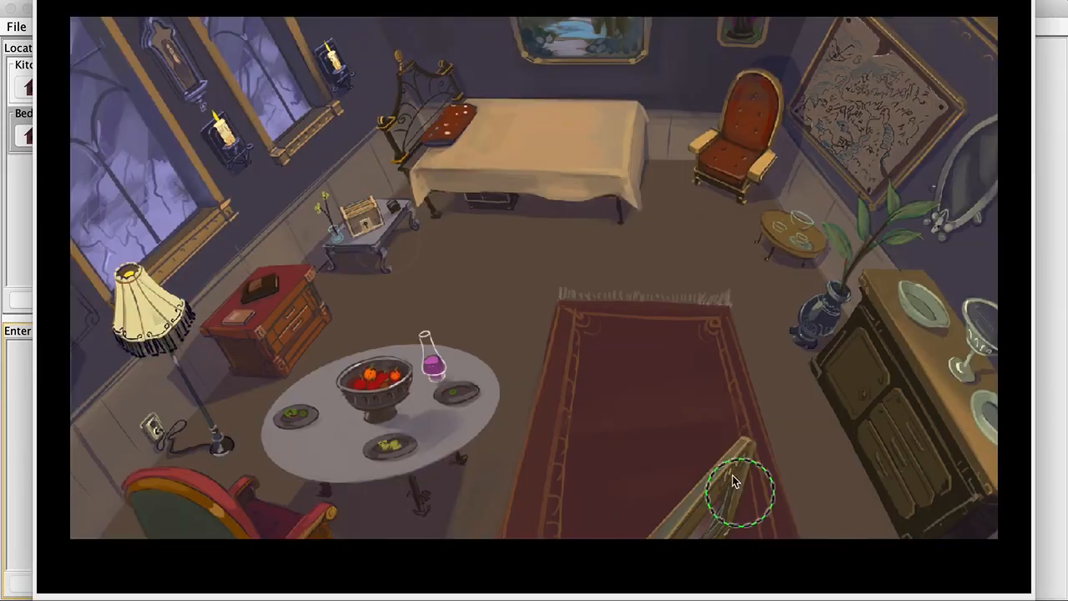
click(725, 484)
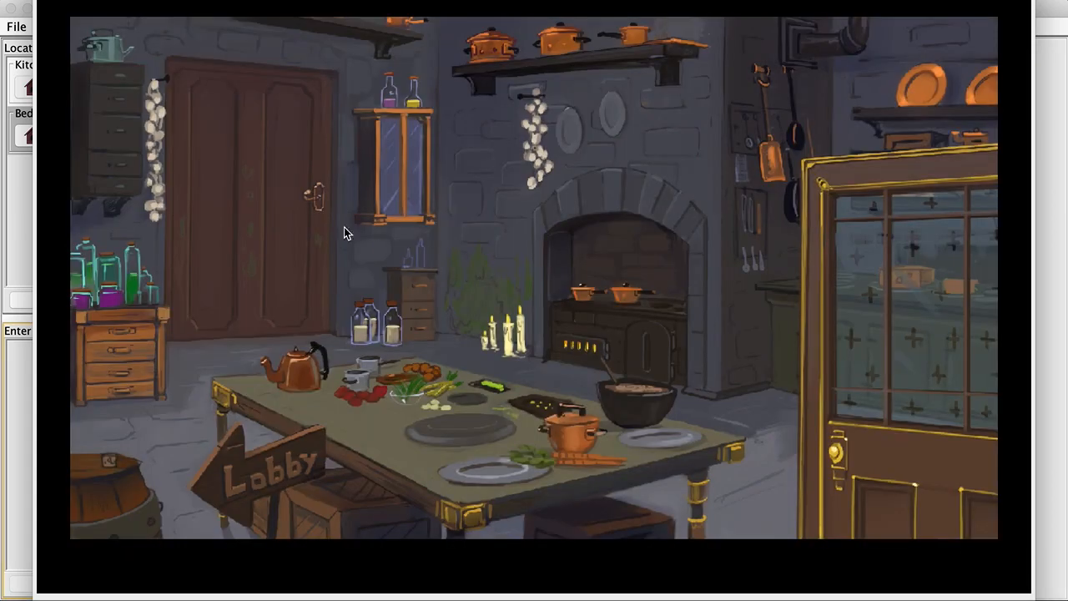
click(326, 218)
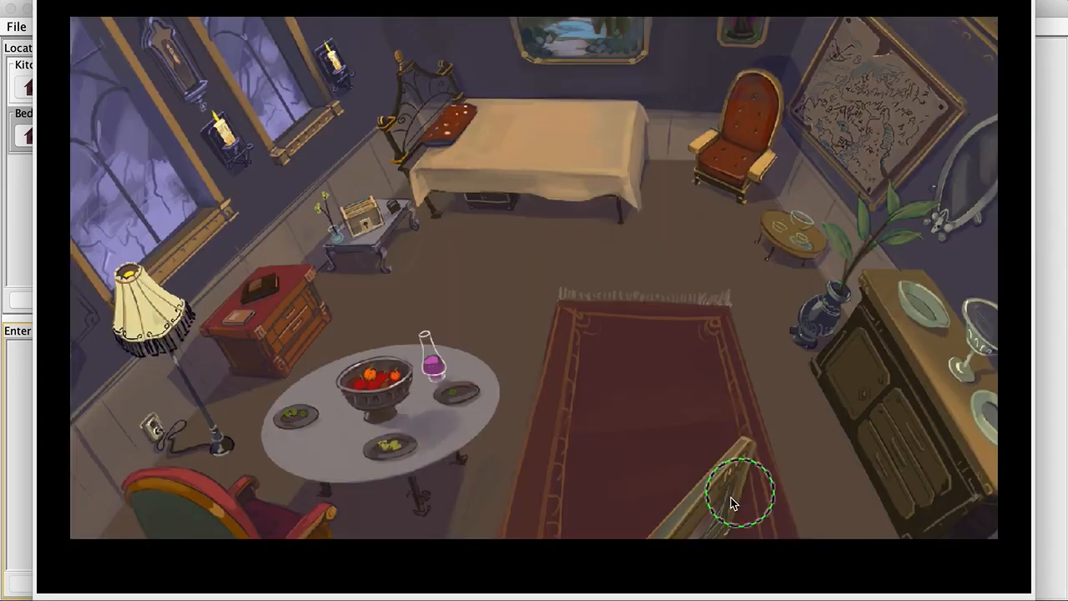
click(734, 502)
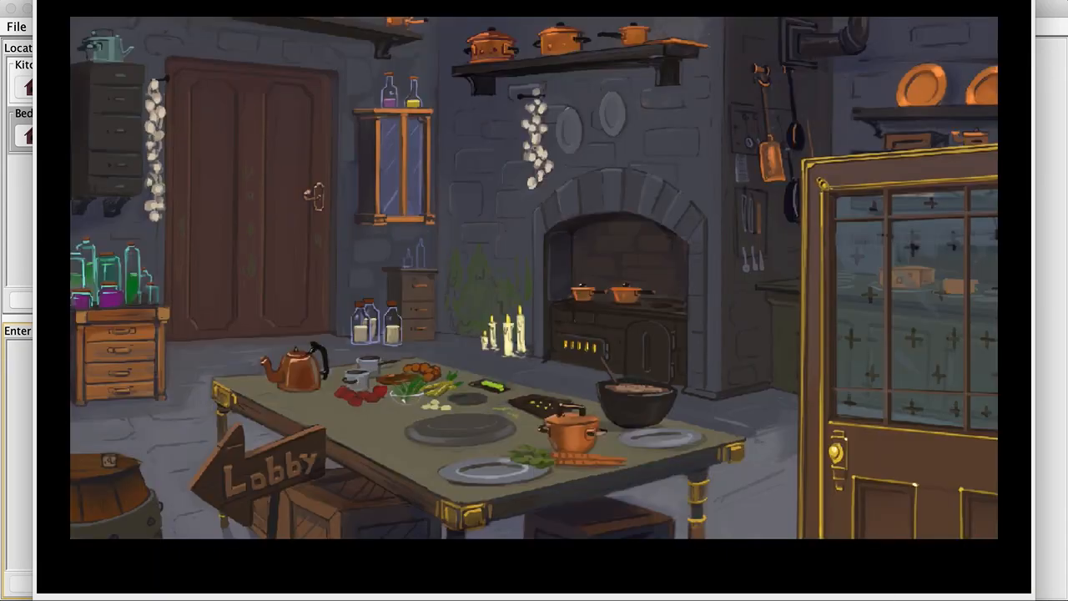
key(Escape)
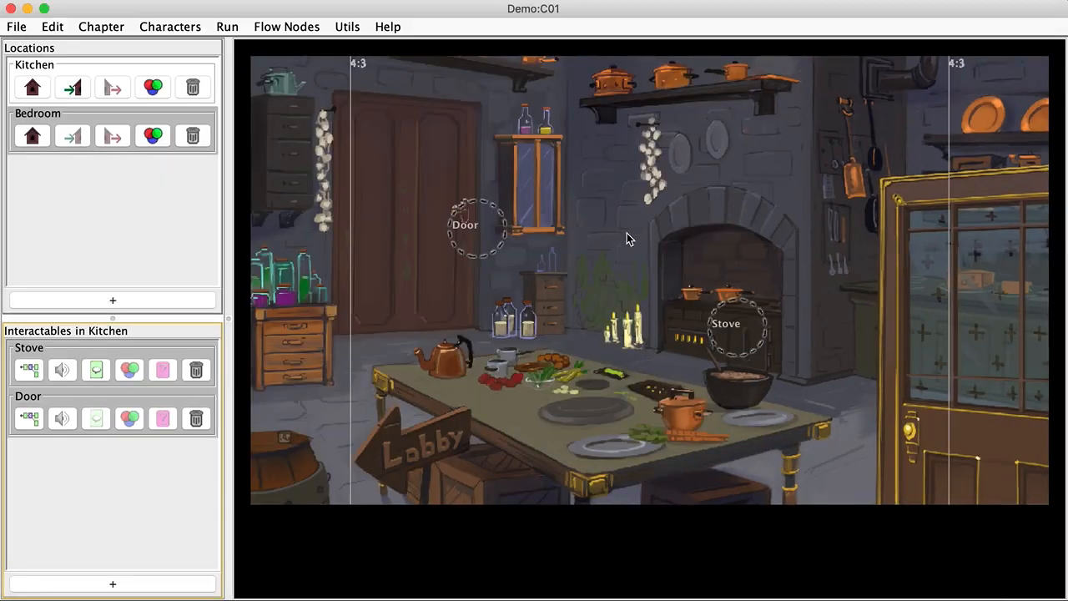
click(287, 28)
click(289, 13)
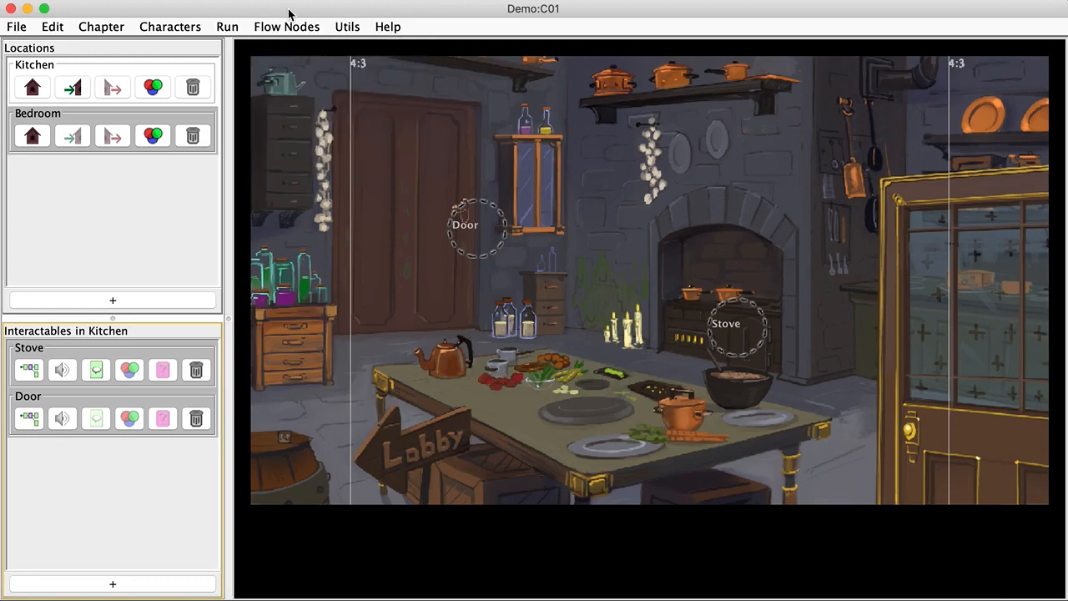